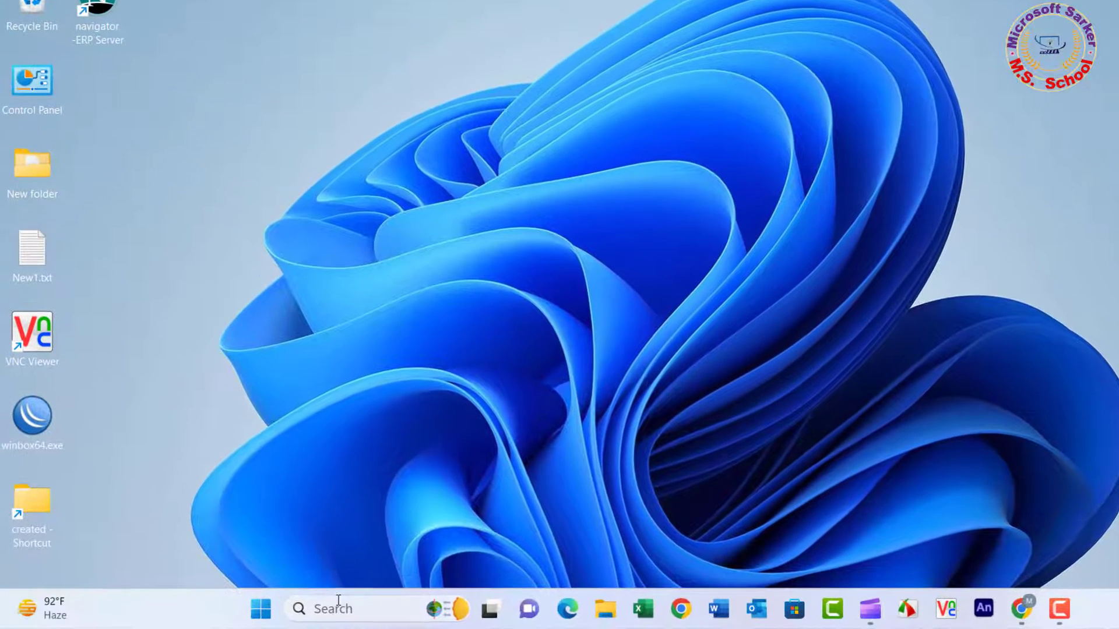
Search 'dev' and launch Device Manager, centring its window on screen
{"action": "left_click", "coordinate": [338, 600]}
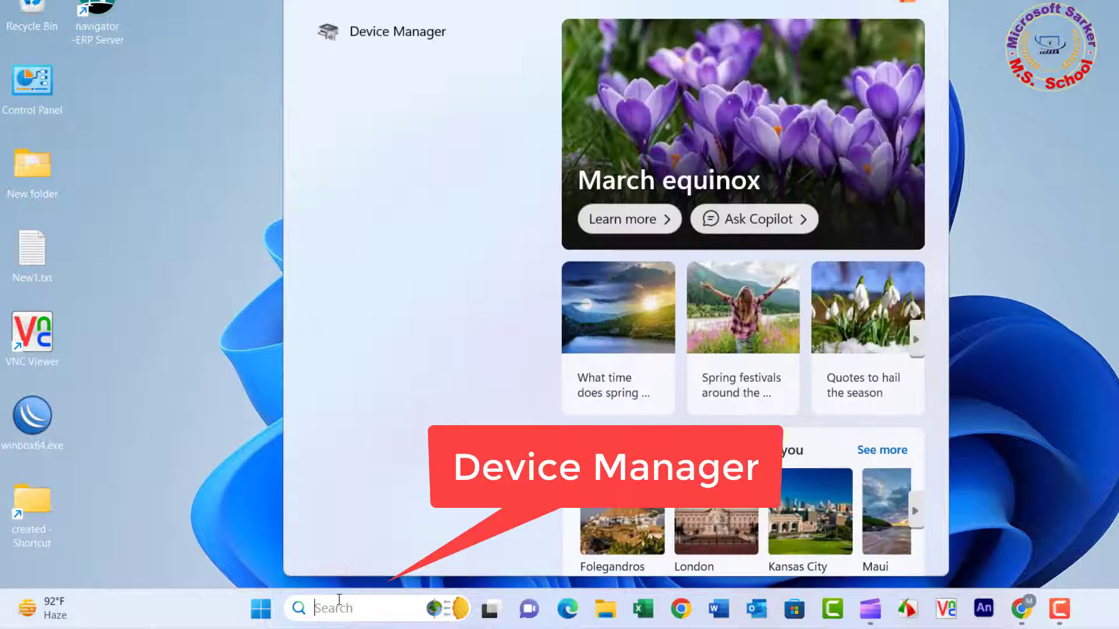
{"action": "type", "text": "dev"}
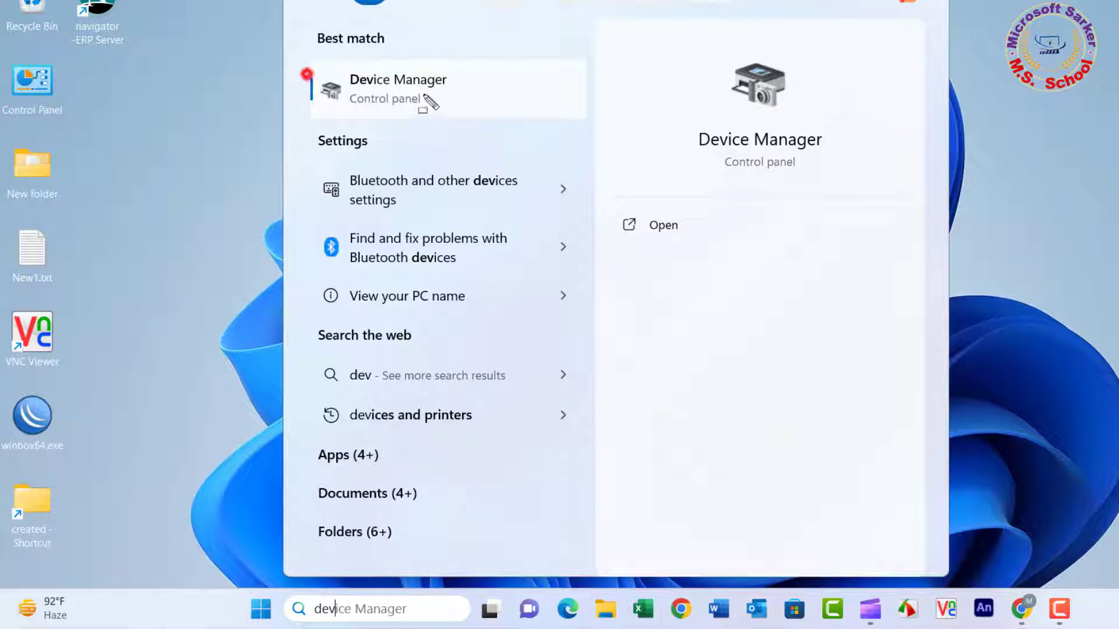
{"action": "left_click", "coordinate": [394, 97]}
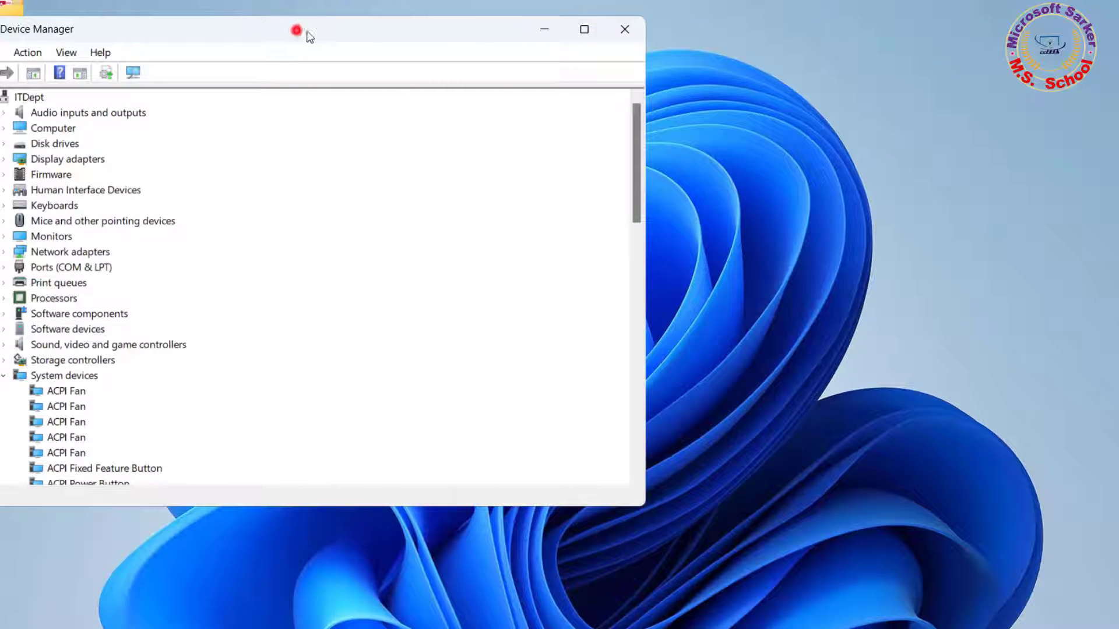
{"action": "left_click_drag", "start_coordinate": [308, 33], "coordinate": [443, 42]}
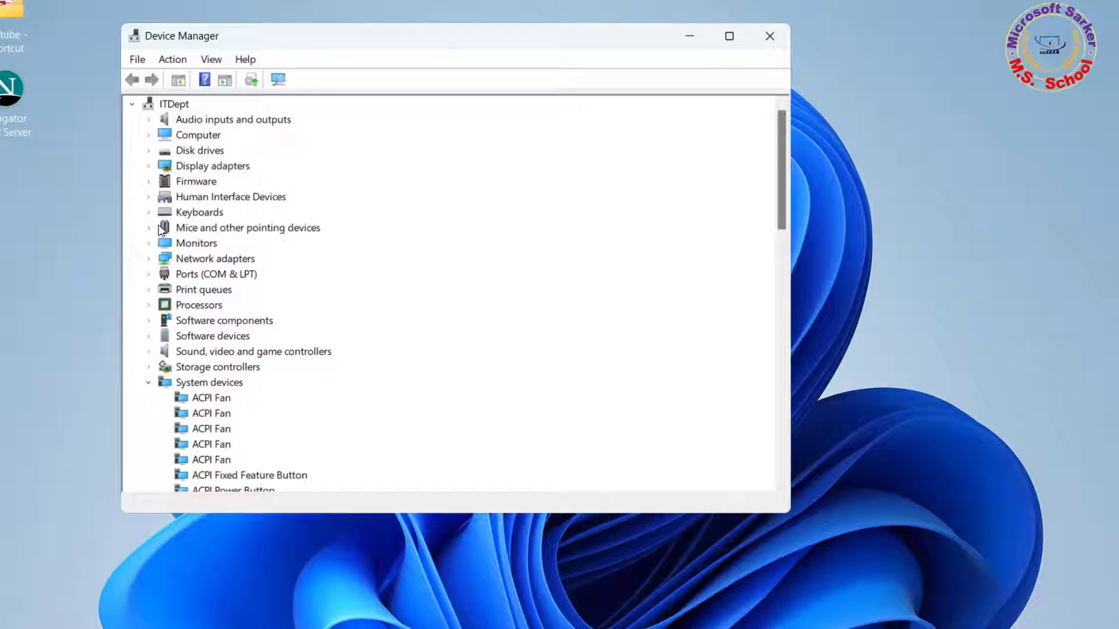
Expand the Keyboards category and select the first of its two HID Keyboard Devices
{"action": "mouse_move", "coordinate": [133, 188]}
{"action": "left_mouse_down"}
{"action": "mouse_move", "coordinate": [187, 225]}
{"action": "mouse_move", "coordinate": [236, 233]}
{"action": "left_mouse_up"}
{"action": "key", "text": "Escape"}
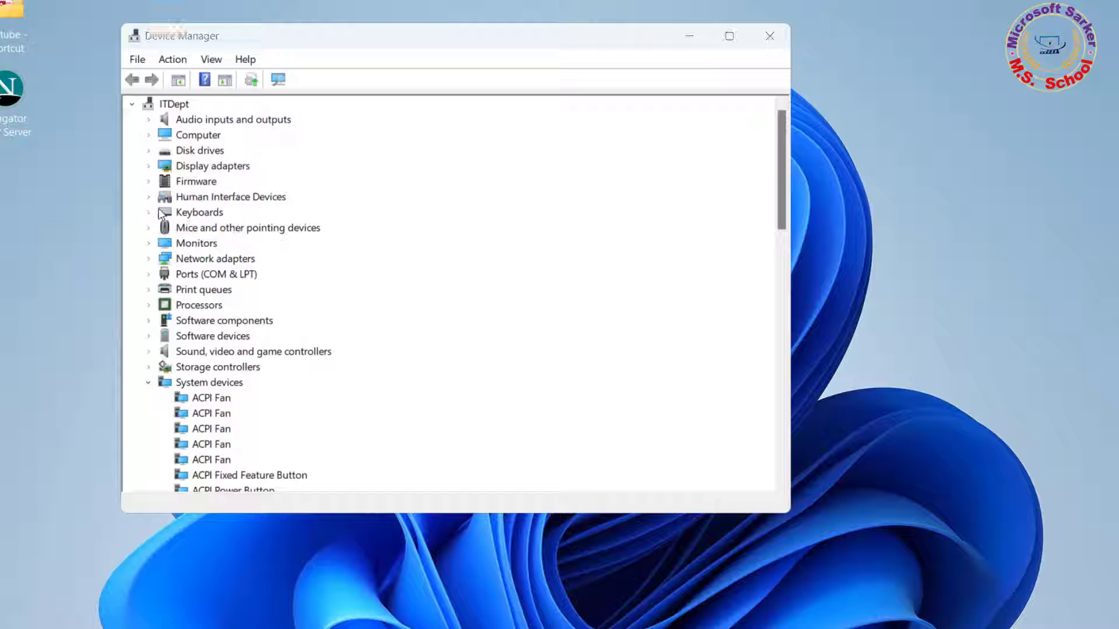
{"action": "left_click", "coordinate": [150, 213]}
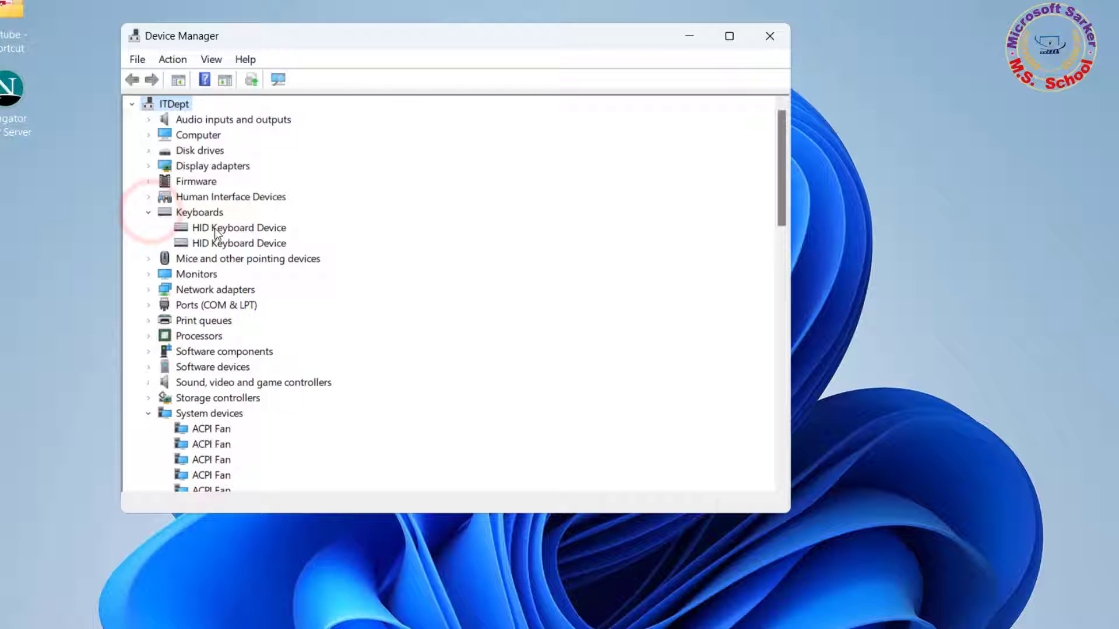
{"action": "left_click", "coordinate": [214, 229]}
Have Windows search automatically for a driver from the HID Keyboard Device's Properties Driver tab
{"action": "right_click", "coordinate": [214, 228]}
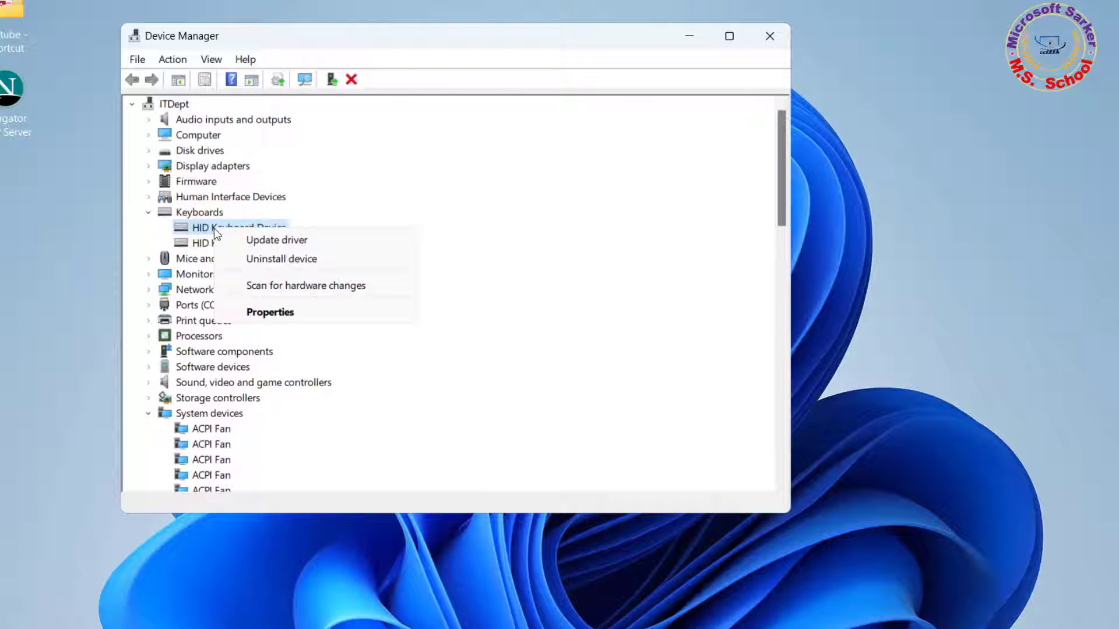
{"action": "left_click", "coordinate": [261, 313]}
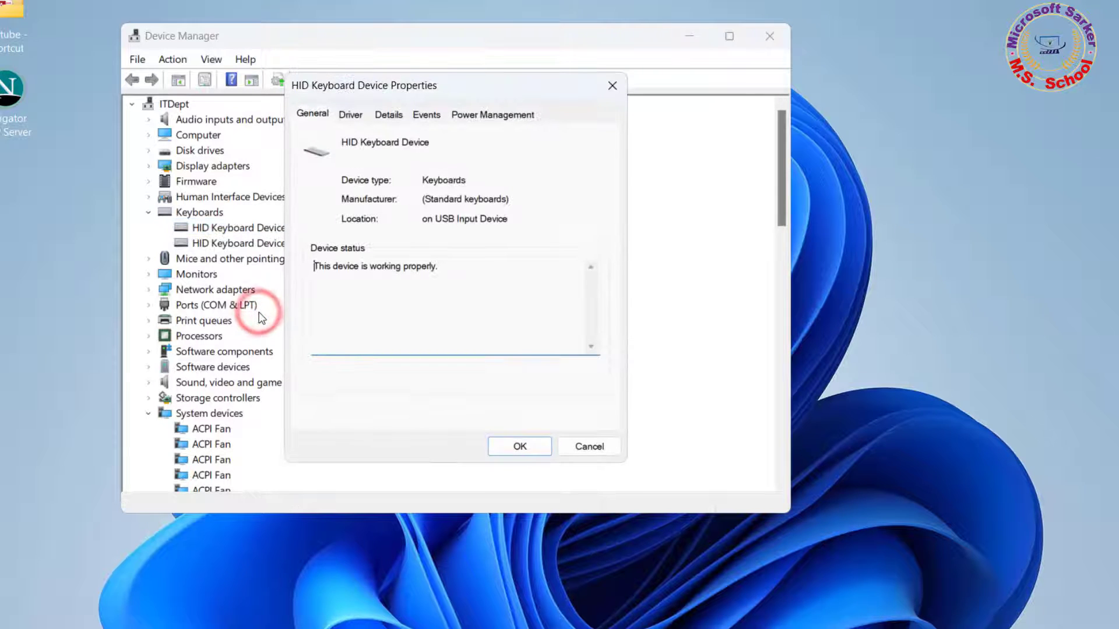
{"action": "left_click", "coordinate": [353, 117]}
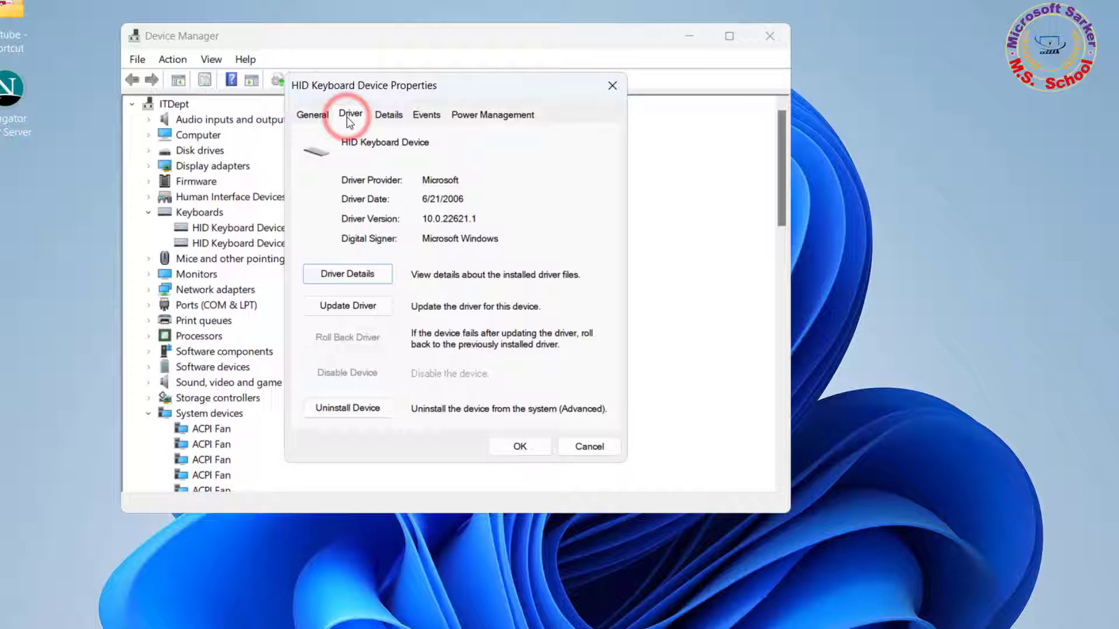
{"action": "left_click", "coordinate": [308, 303]}
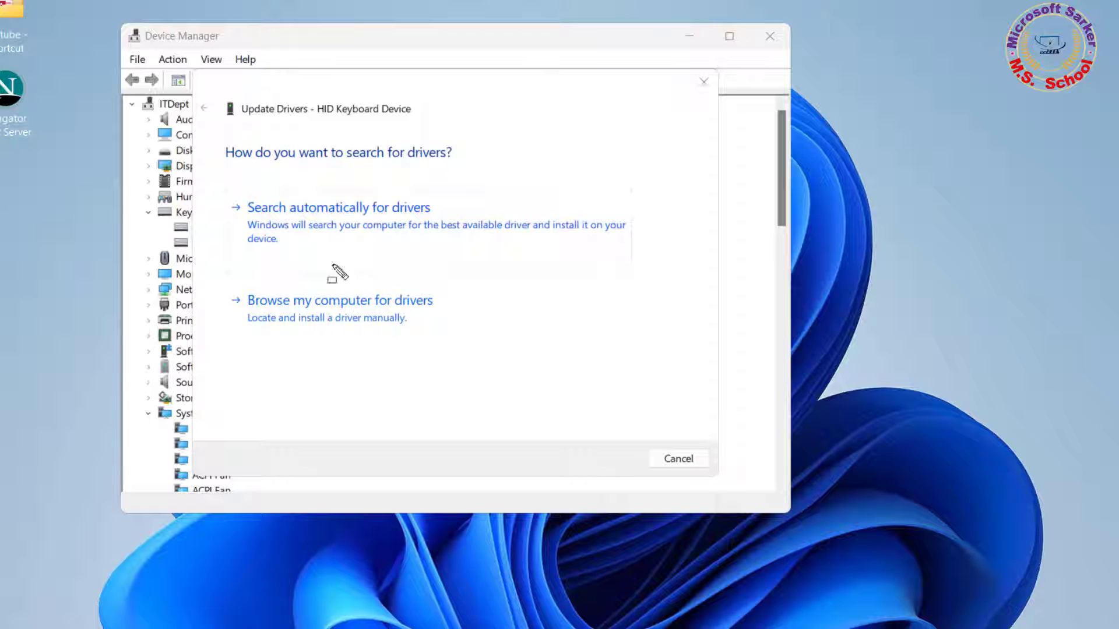
{"action": "left_click_drag", "start_coordinate": [222, 191], "coordinate": [651, 251]}
{"action": "left_click", "coordinate": [416, 223]}
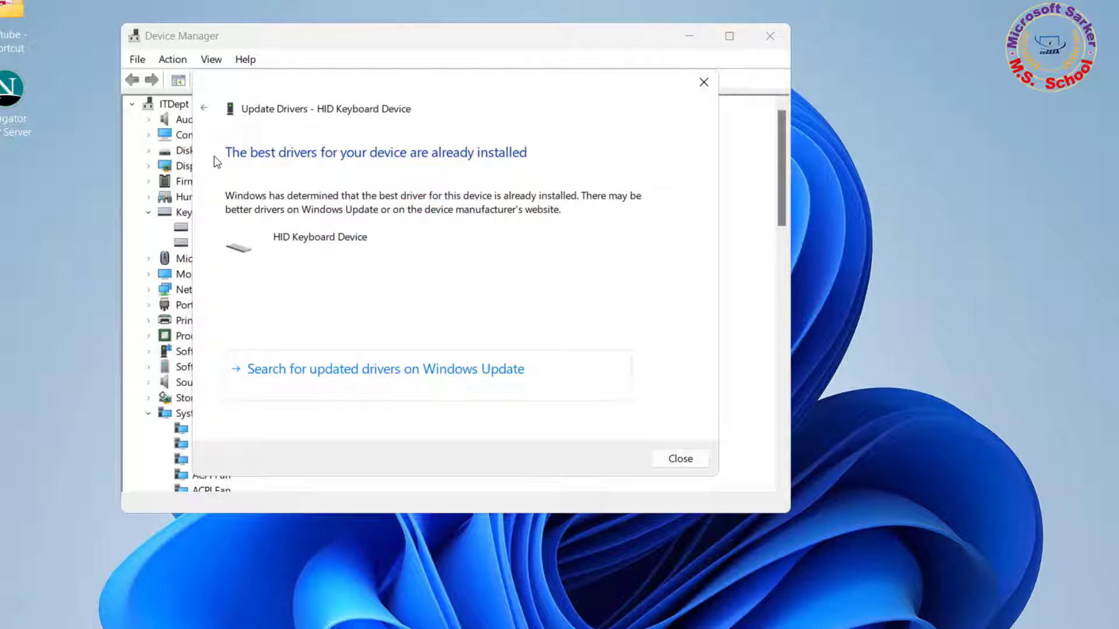
Close the update window, which reports the best driver is installed, and the Properties dialog
{"action": "mouse_move", "coordinate": [209, 140]}
{"action": "left_mouse_down"}
{"action": "mouse_move", "coordinate": [554, 180]}
{"action": "mouse_move", "coordinate": [559, 168]}
{"action": "left_mouse_up"}
{"action": "key", "text": "Escape"}
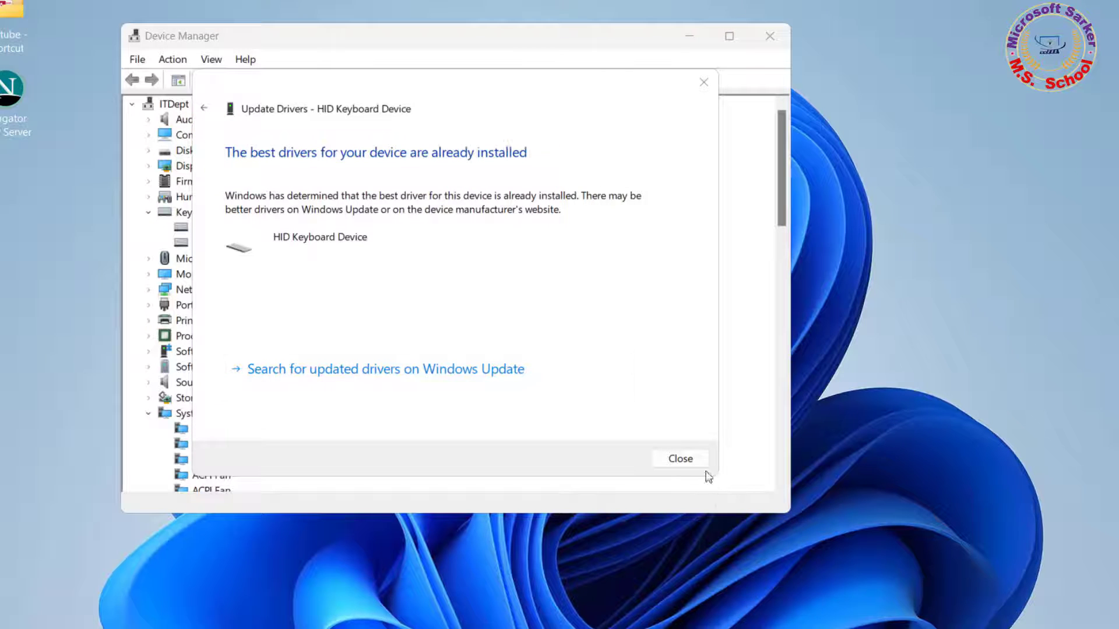
{"action": "left_click", "coordinate": [694, 460]}
{"action": "left_click", "coordinate": [611, 90]}
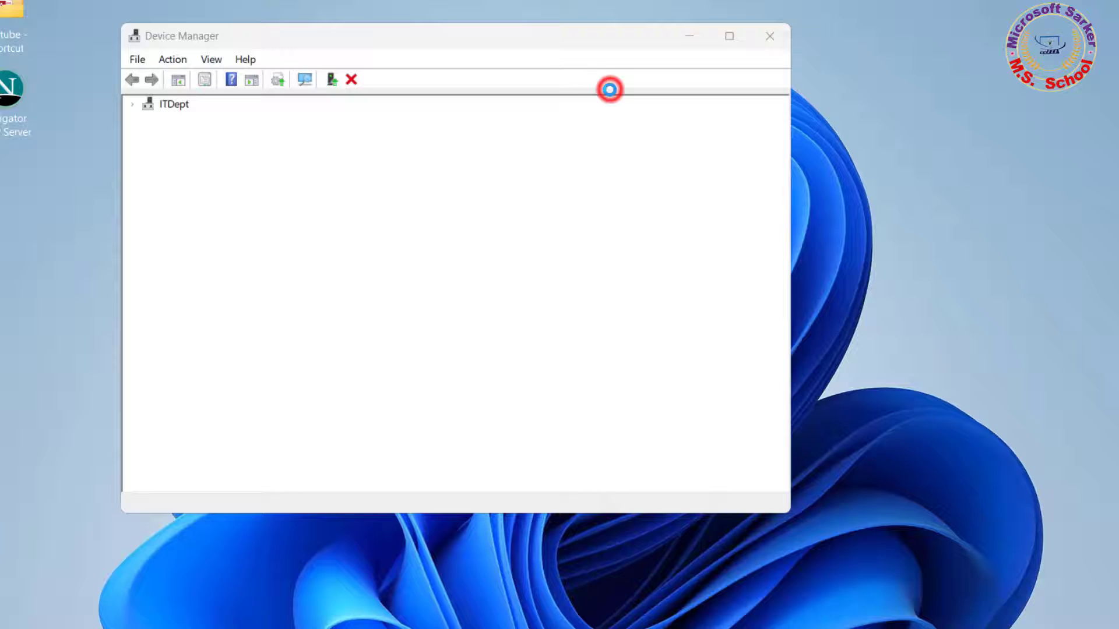
Close Device Manager and launch the Settings app from a 'set' search
{"action": "left_click", "coordinate": [769, 35]}
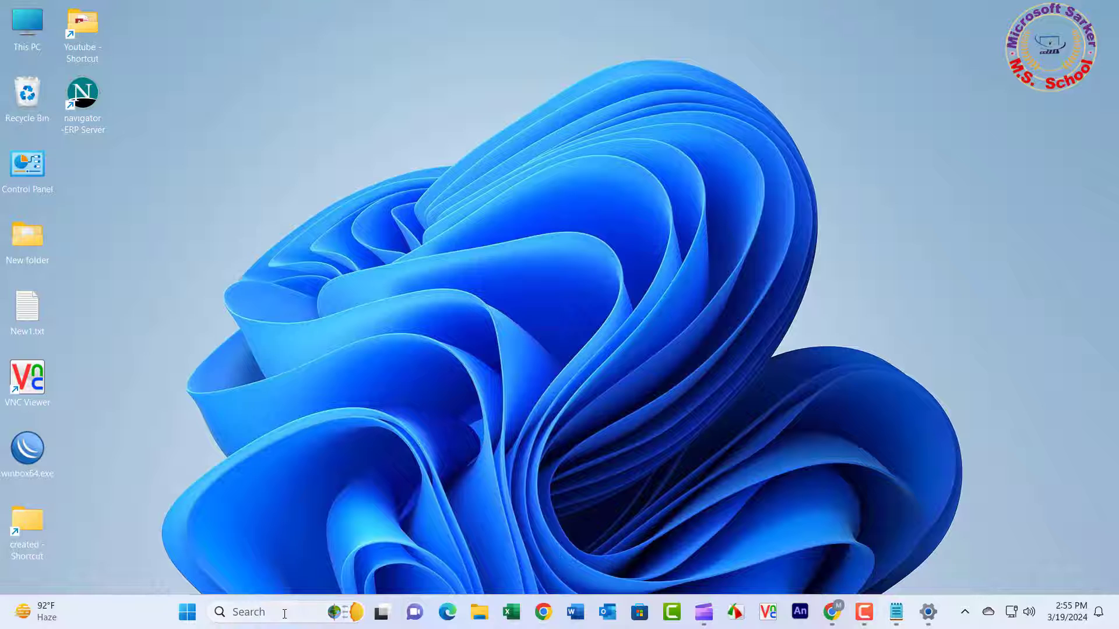
{"action": "left_click", "coordinate": [261, 606]}
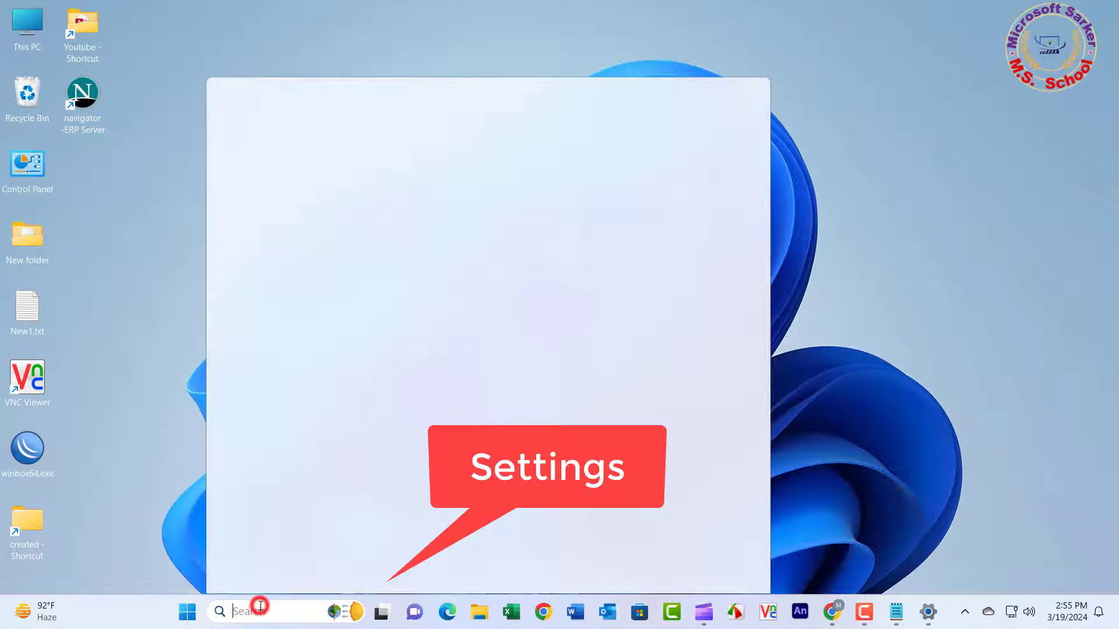
{"action": "type", "text": "set"}
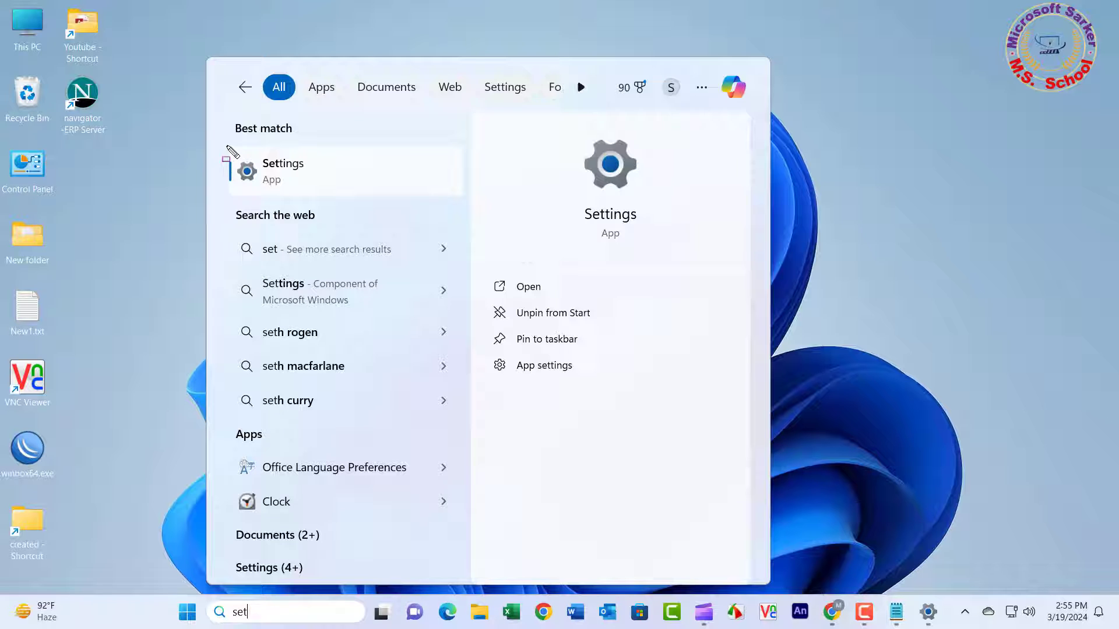
{"action": "left_click_drag", "start_coordinate": [226, 146], "coordinate": [353, 192]}
{"action": "key", "text": "Escape"}
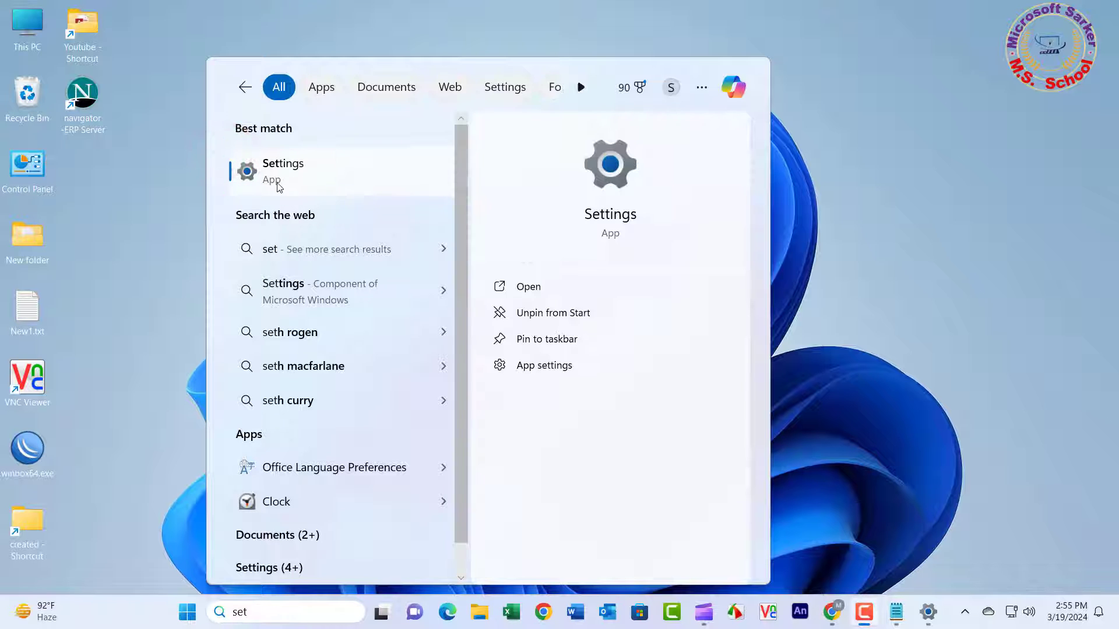
{"action": "left_click", "coordinate": [278, 176]}
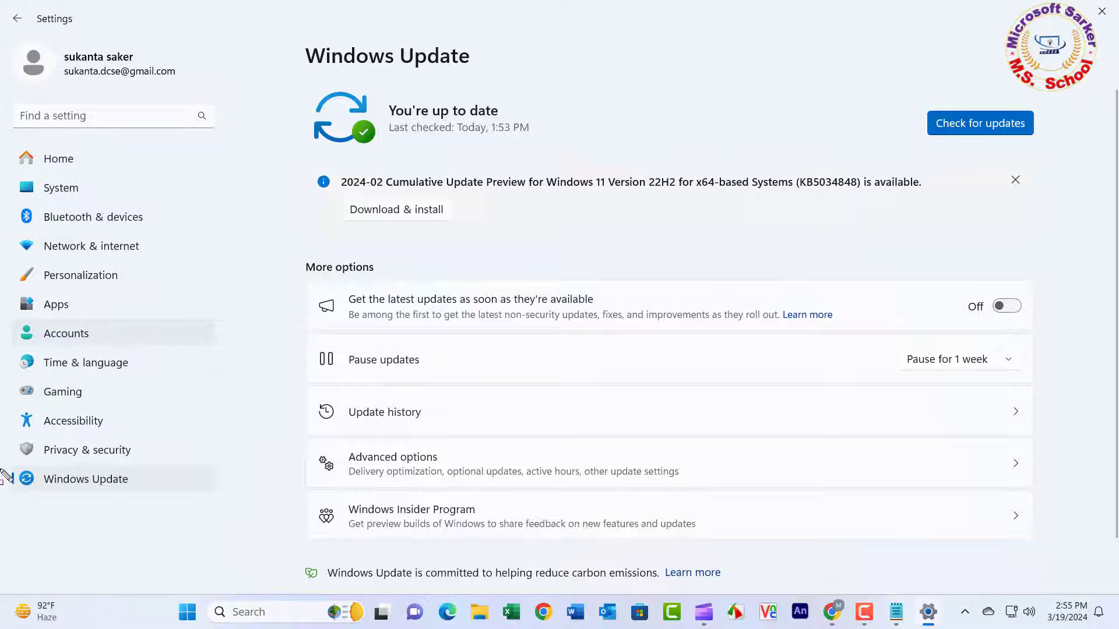
Go to the Windows Update page and start a check for new updates
{"action": "mouse_move", "coordinate": [6, 464]}
{"action": "left_mouse_down"}
{"action": "mouse_move", "coordinate": [105, 492]}
{"action": "mouse_move", "coordinate": [187, 496]}
{"action": "left_mouse_up"}
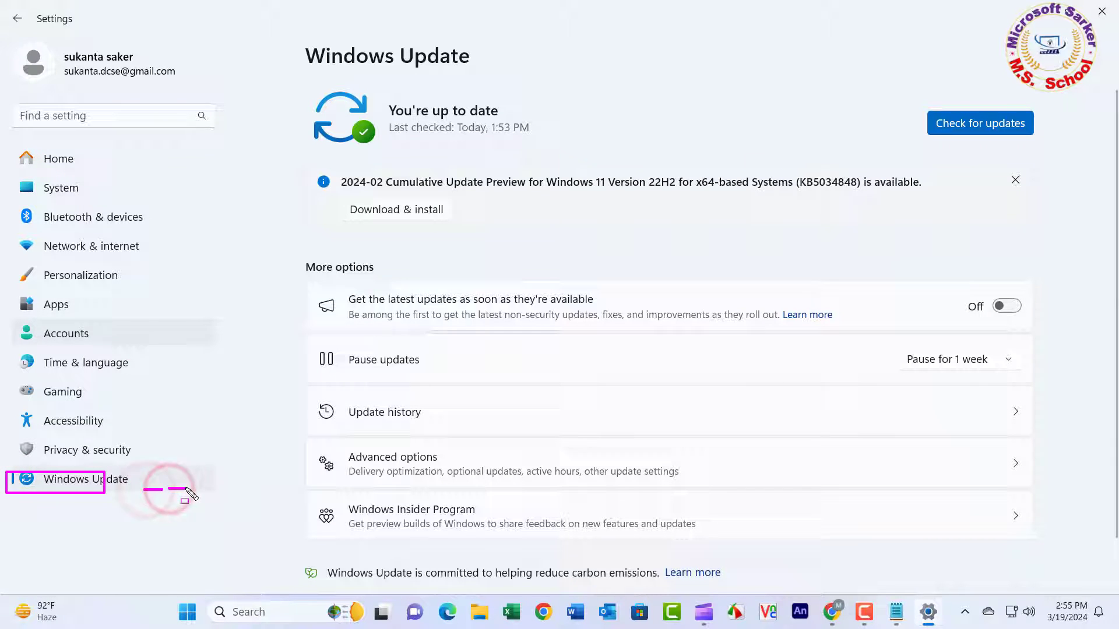
{"action": "key", "text": "Escape"}
{"action": "left_click", "coordinate": [85, 484]}
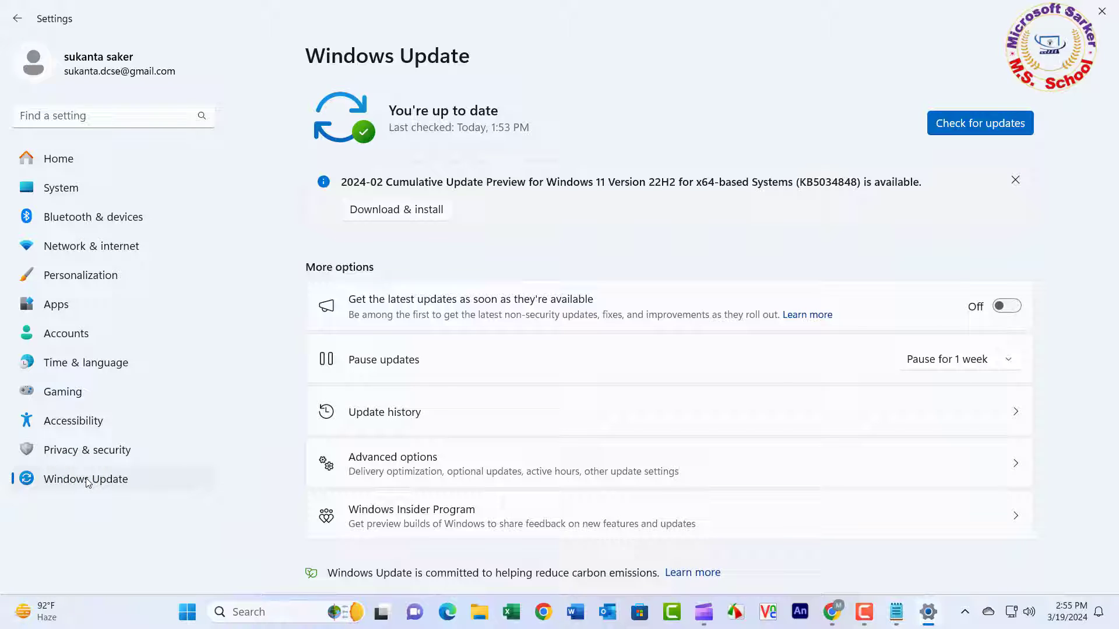
{"action": "left_click_drag", "start_coordinate": [818, 84], "coordinate": [1093, 155]}
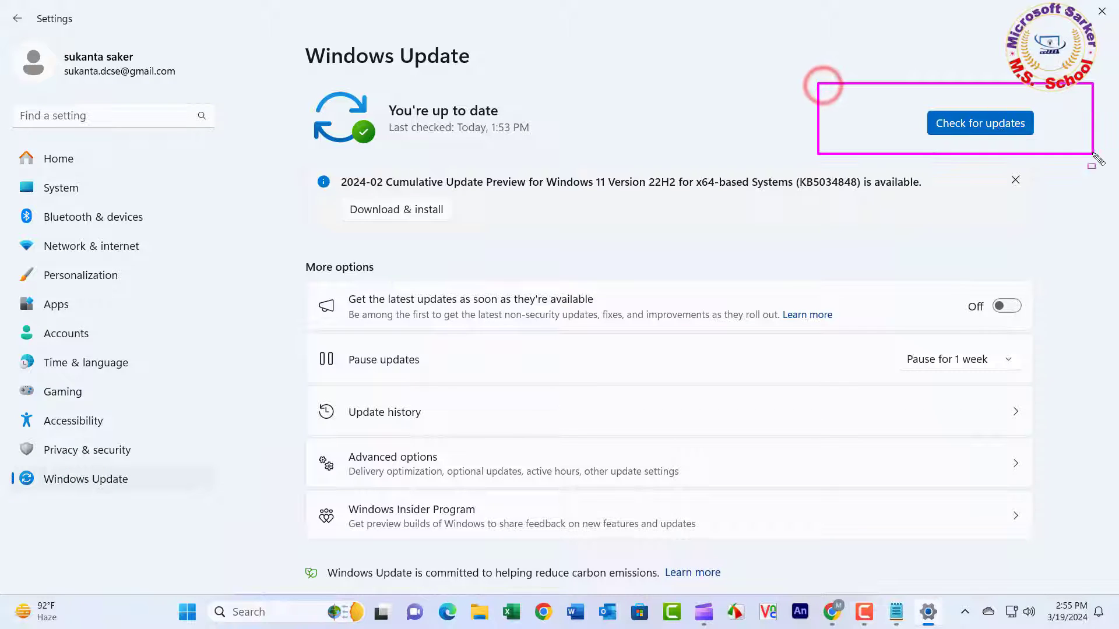
{"action": "key", "text": "Escape"}
{"action": "left_click", "coordinate": [998, 127]}
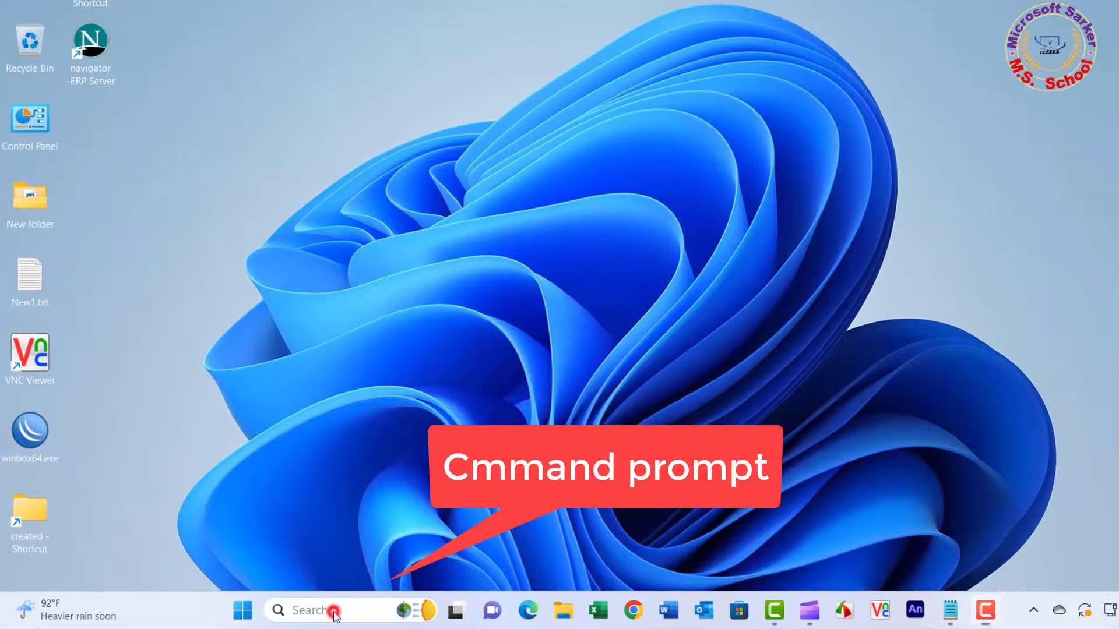
Open Command Prompt as administrator from a 'cmd' search and run sfc /scannow
{"action": "left_click", "coordinate": [335, 612]}
{"action": "type", "text": "cmd"}
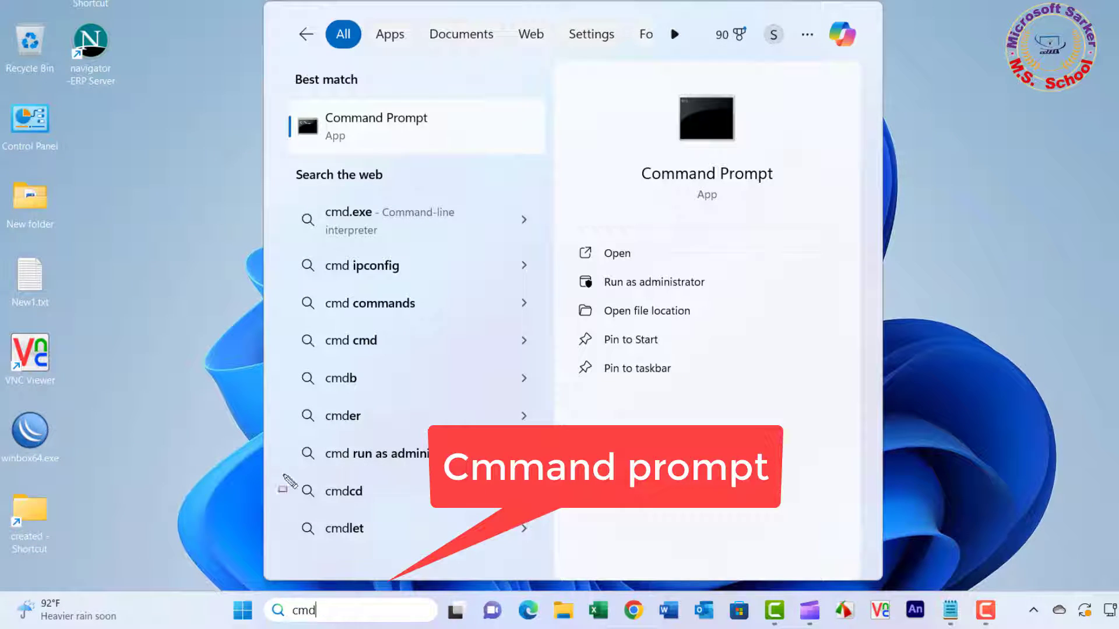
{"action": "mouse_move", "coordinate": [286, 101]}
{"action": "left_mouse_down"}
{"action": "mouse_move", "coordinate": [336, 138]}
{"action": "mouse_move", "coordinate": [443, 149]}
{"action": "left_mouse_up"}
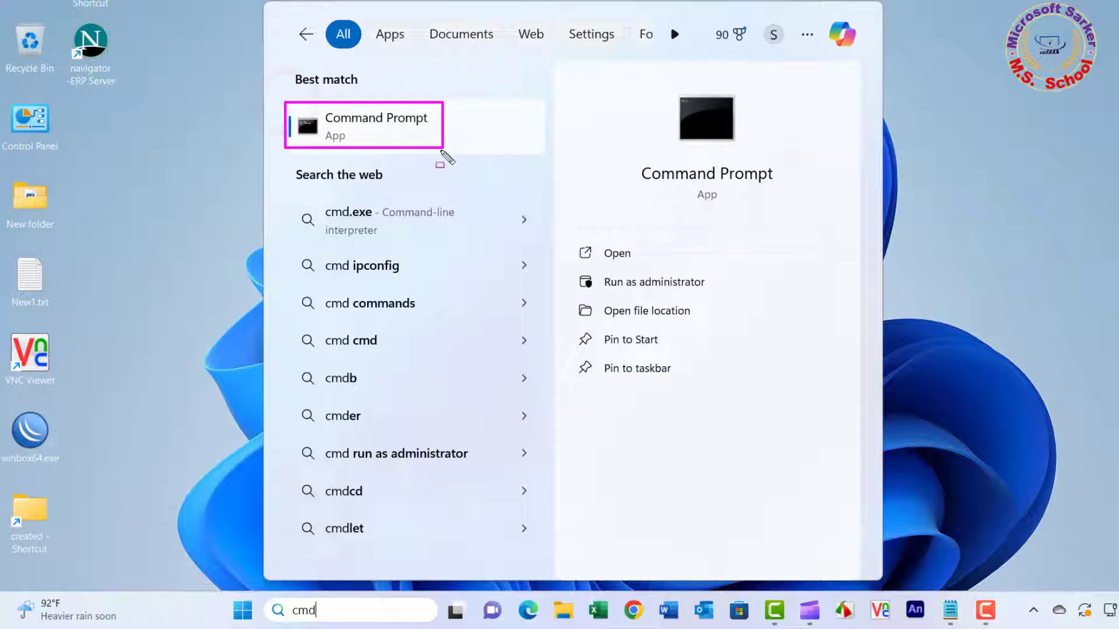
{"action": "right_click", "coordinate": [369, 133]}
{"action": "left_click", "coordinate": [414, 149]}
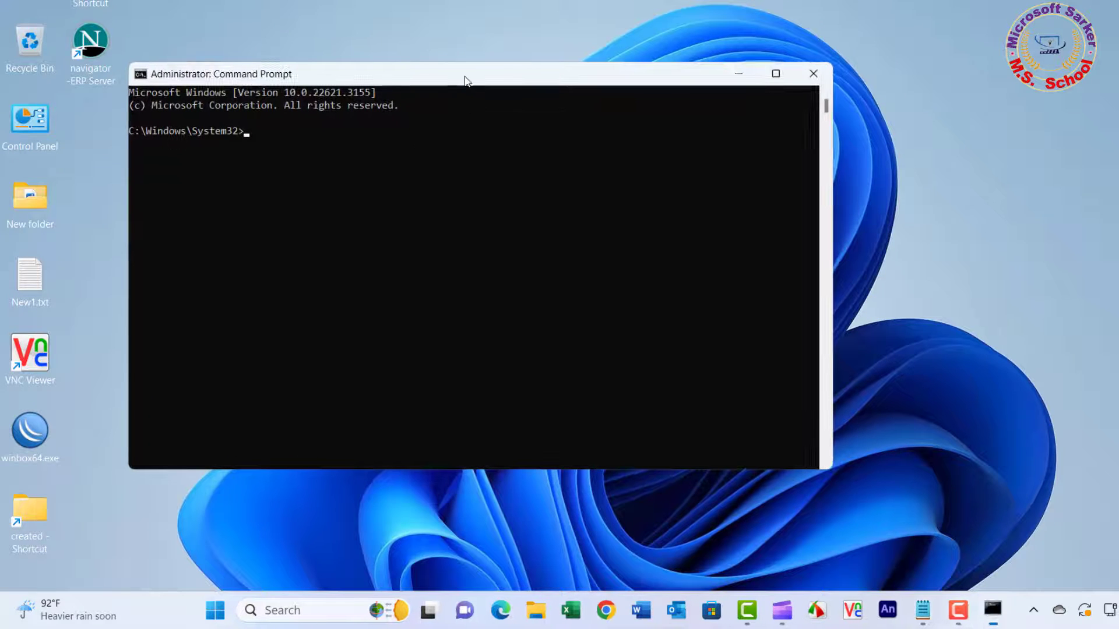
{"action": "left_click_drag", "start_coordinate": [466, 79], "coordinate": [656, 60]}
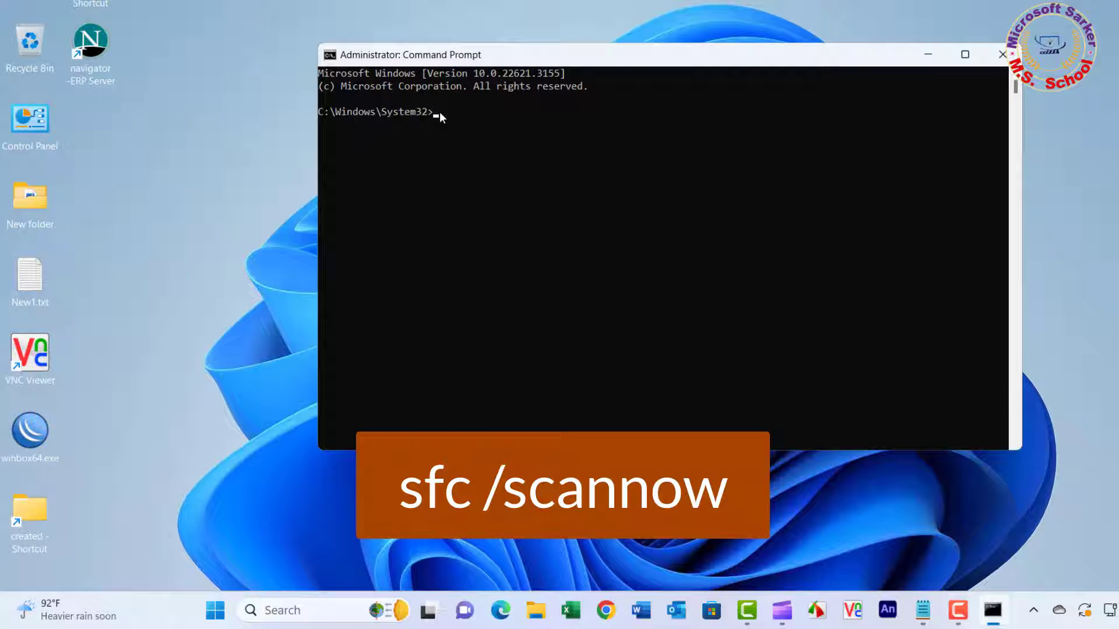
{"action": "type", "text": "sfc /scannow"}
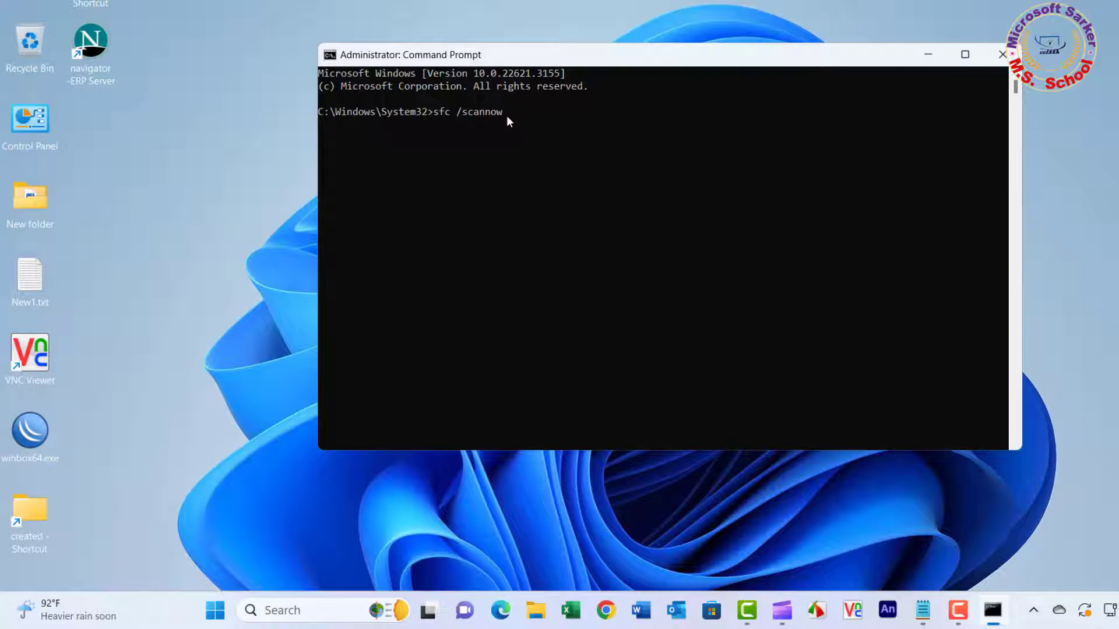
{"action": "key", "text": "Return"}
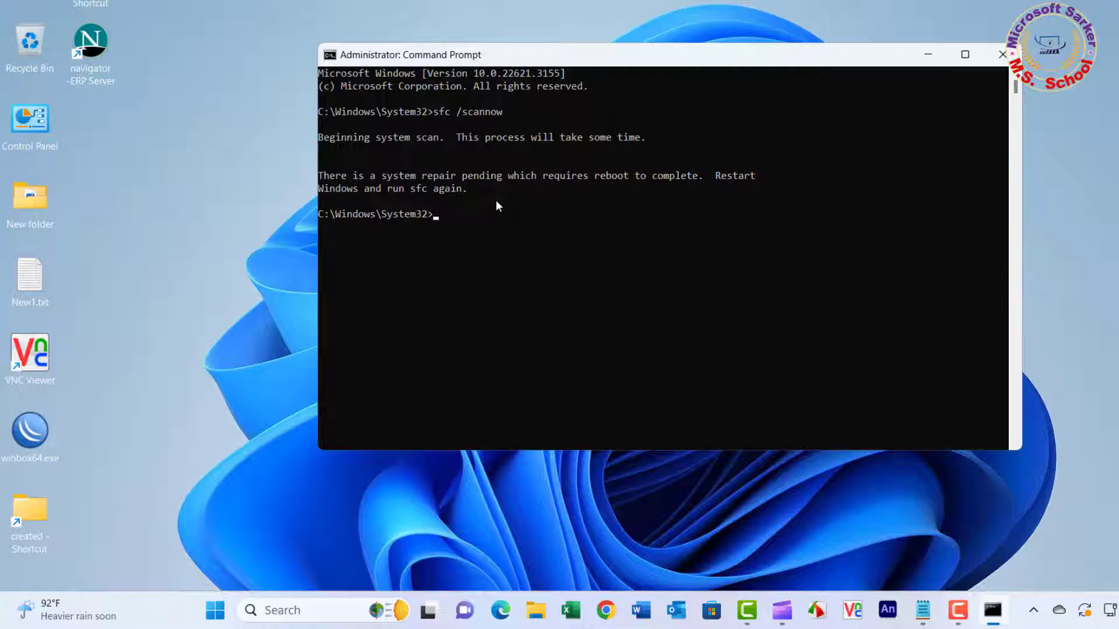
Replace the old console with a fresh administrator Command Prompt from 'cmd', moved to the right
{"action": "left_click", "coordinate": [1002, 57]}
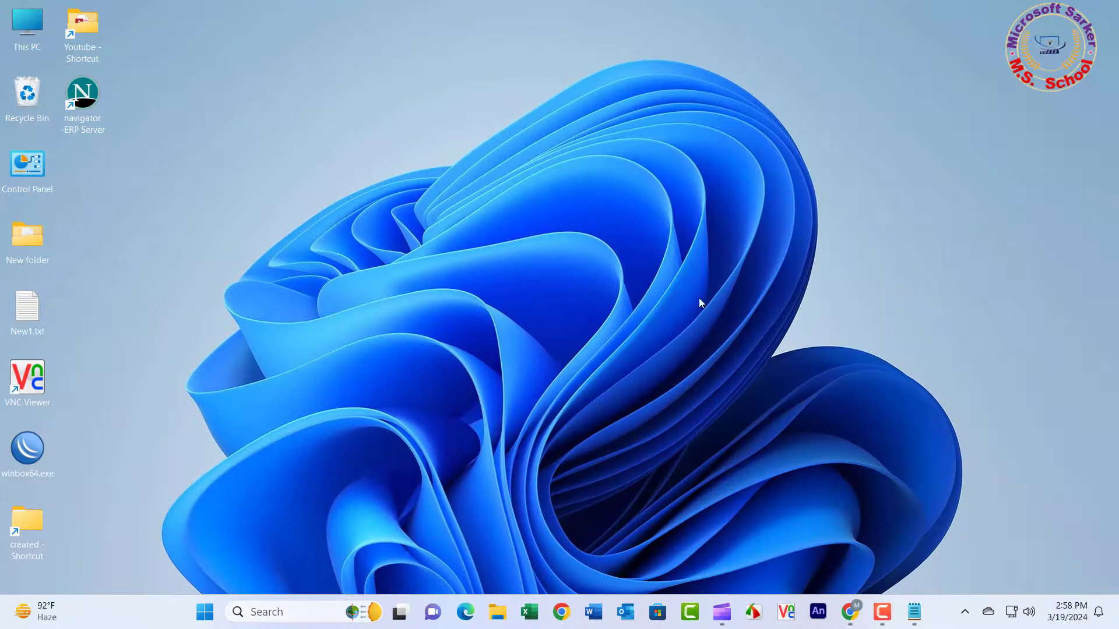
{"action": "left_click", "coordinate": [300, 609]}
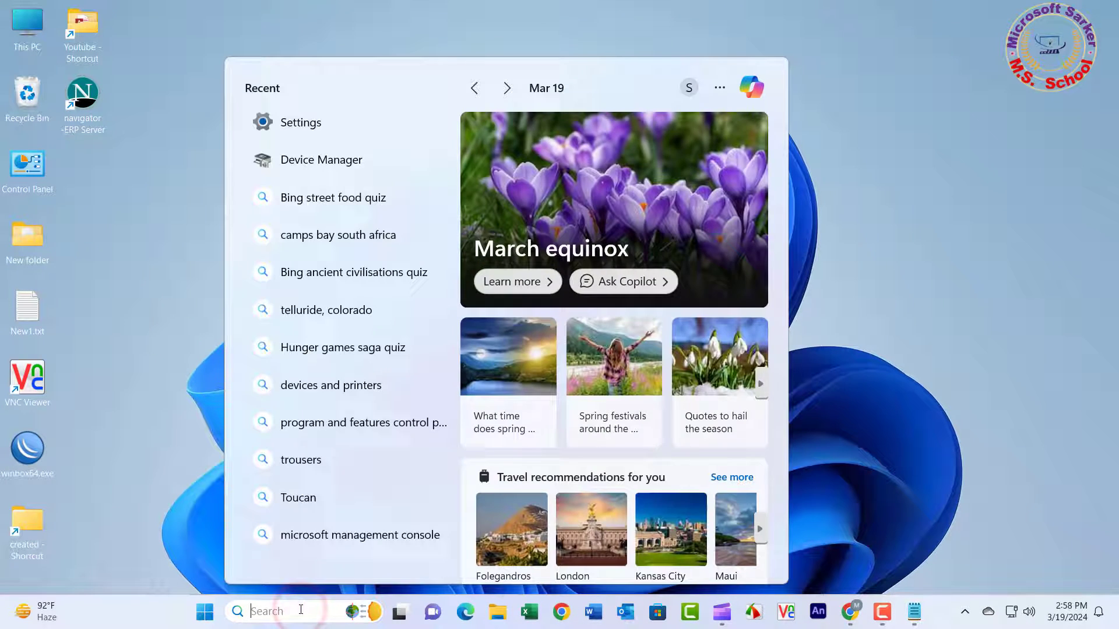
{"action": "type", "text": "cmd"}
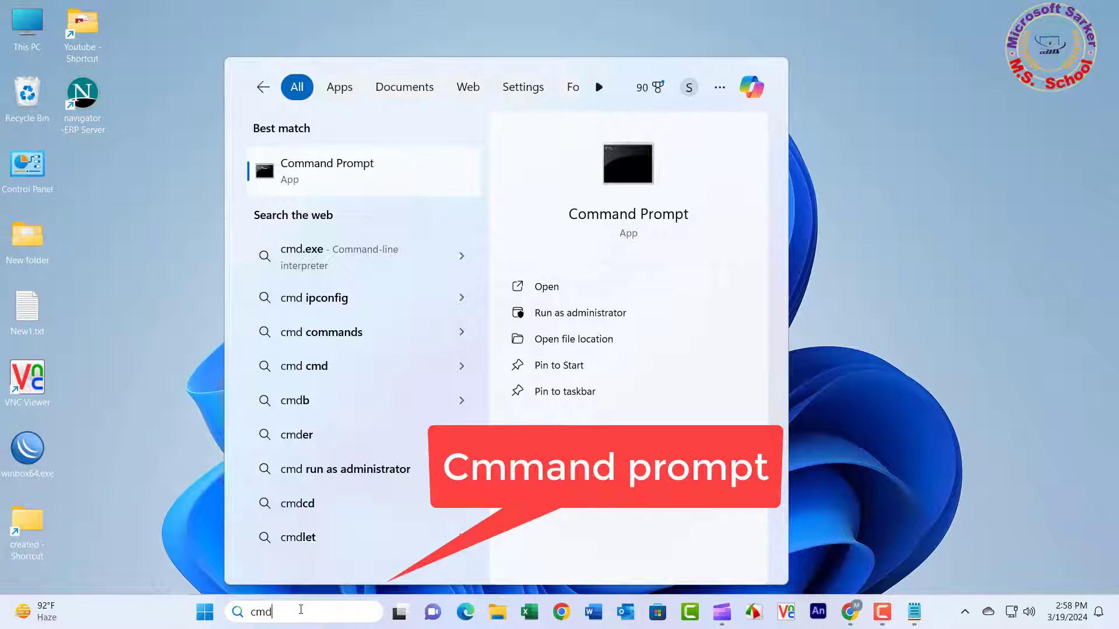
{"action": "left_click_drag", "start_coordinate": [234, 149], "coordinate": [406, 190]}
{"action": "key", "text": "Escape"}
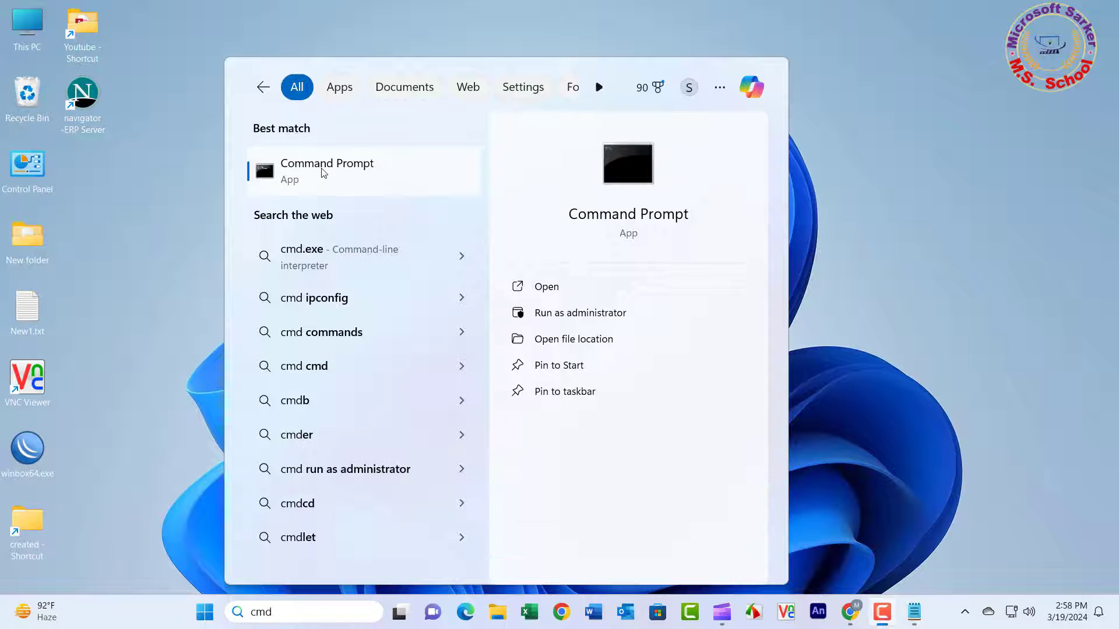
{"action": "right_click", "coordinate": [323, 173]}
{"action": "left_click", "coordinate": [397, 192]}
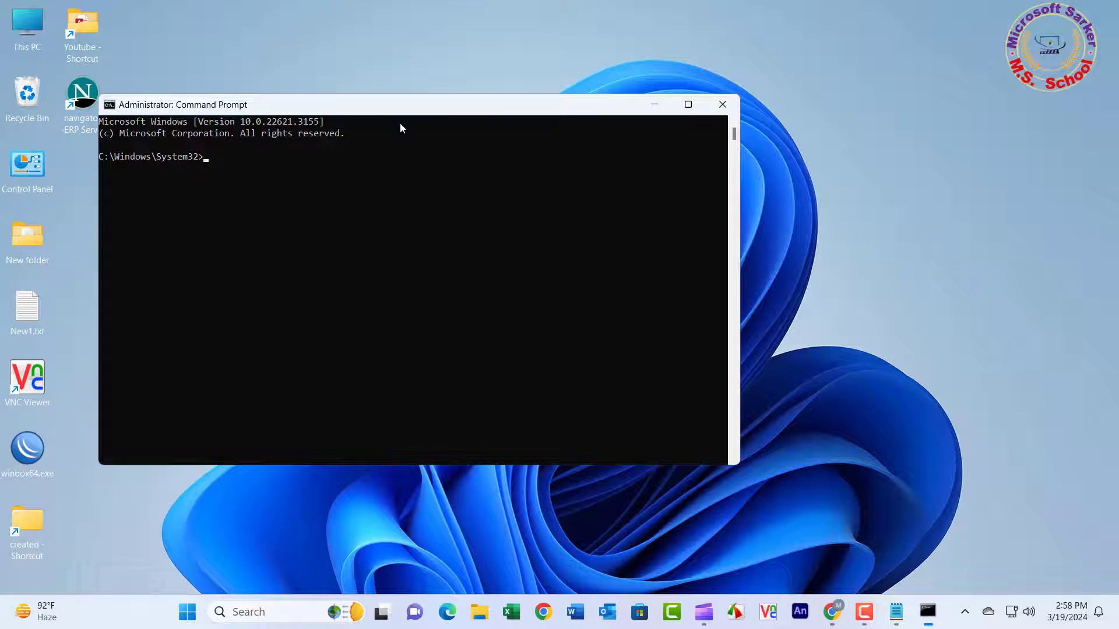
{"action": "left_click_drag", "start_coordinate": [378, 104], "coordinate": [542, 108]}
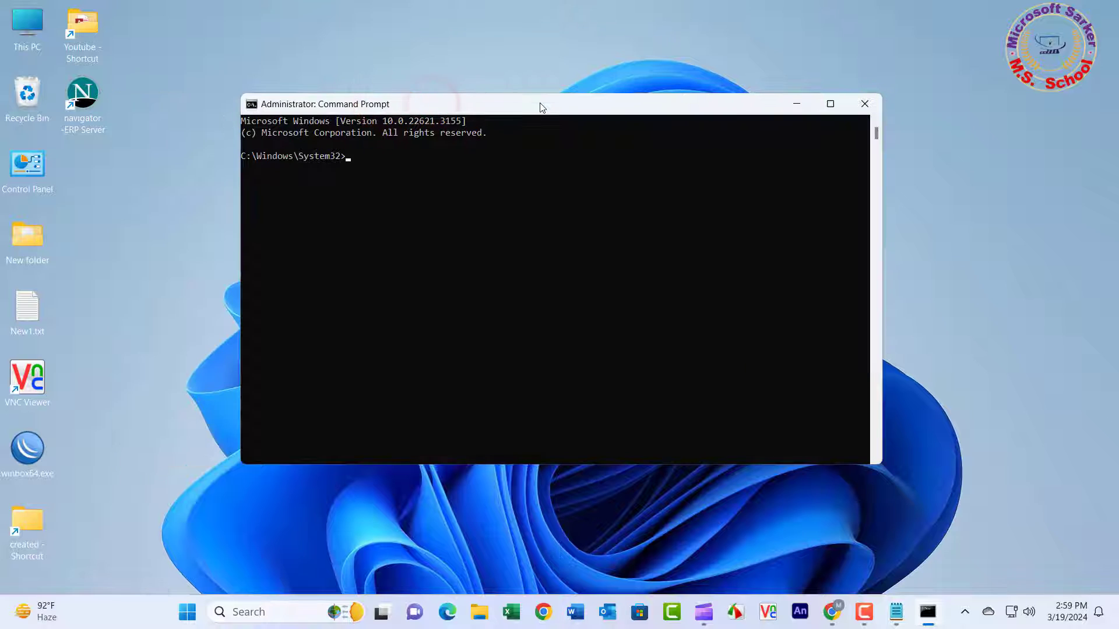
Copy the Dism /Online /Cleanup-Image /ScanHealth line from Notepad and run it in the admin console
{"action": "left_click", "coordinate": [905, 614]}
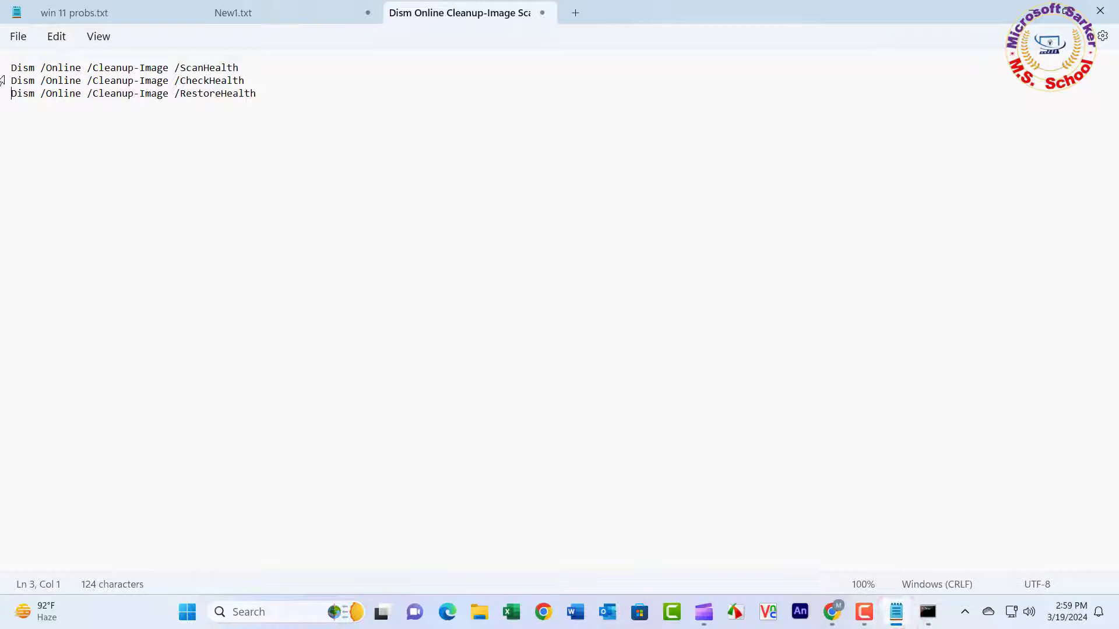
{"action": "mouse_move", "coordinate": [11, 68]}
{"action": "left_mouse_down"}
{"action": "mouse_move", "coordinate": [250, 68]}
{"action": "mouse_move", "coordinate": [13, 69]}
{"action": "left_mouse_up"}
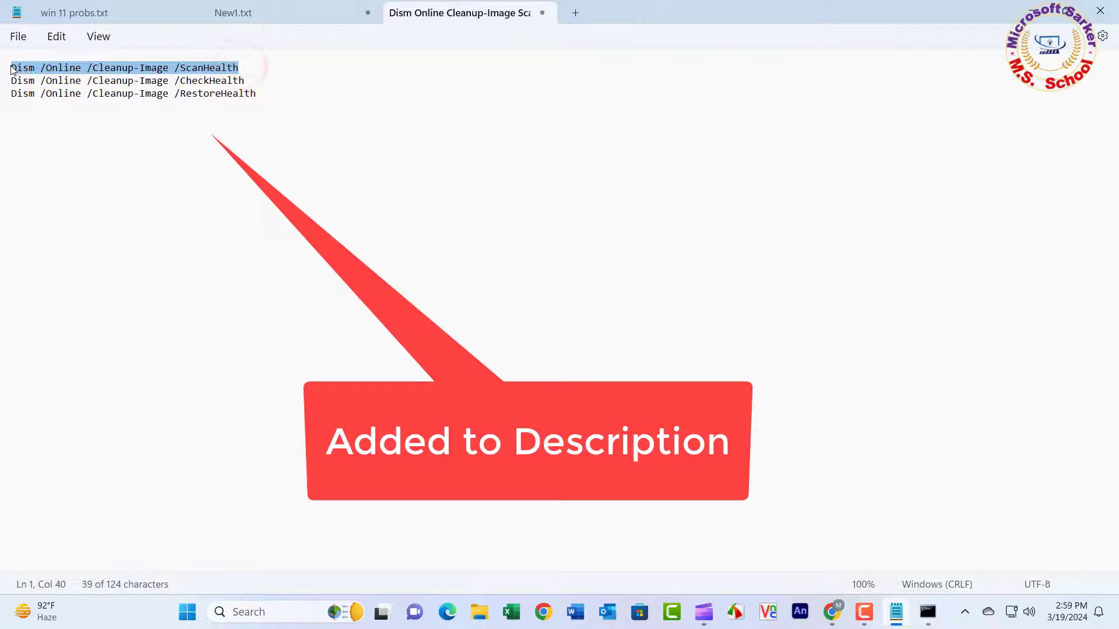
{"action": "right_click", "coordinate": [27, 70]}
{"action": "left_click", "coordinate": [55, 144]}
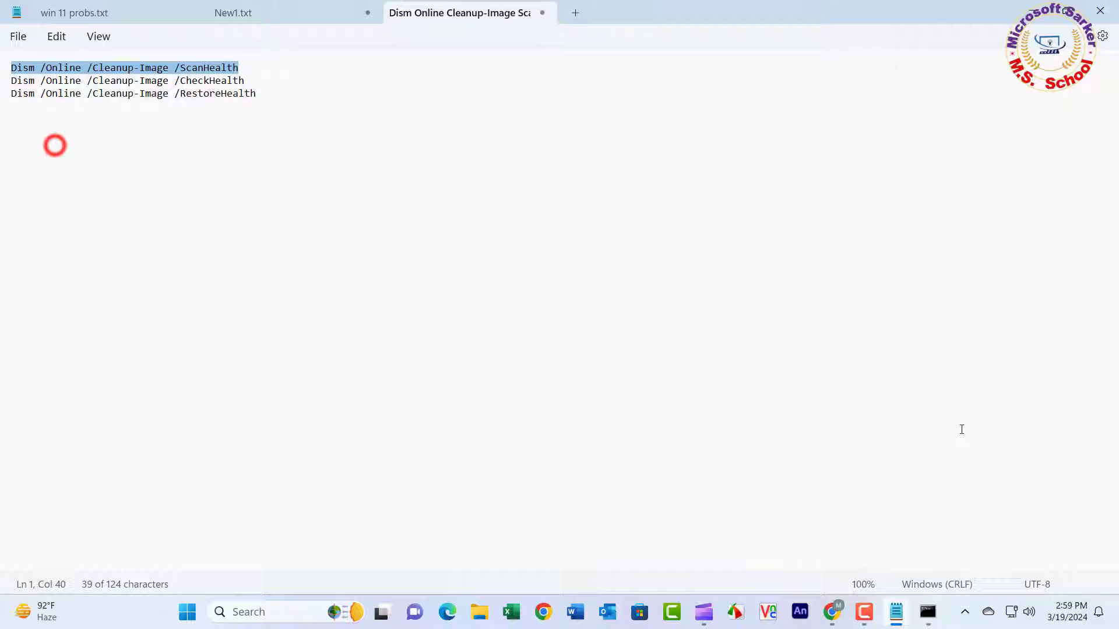
{"action": "left_click", "coordinate": [928, 611]}
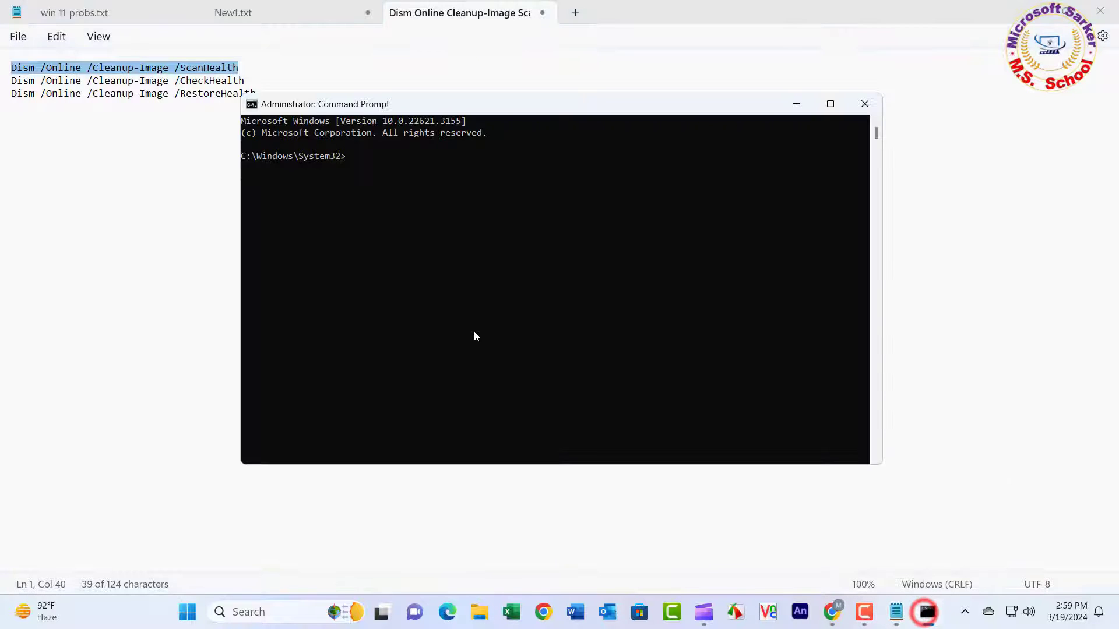
{"action": "right_click", "coordinate": [353, 155]}
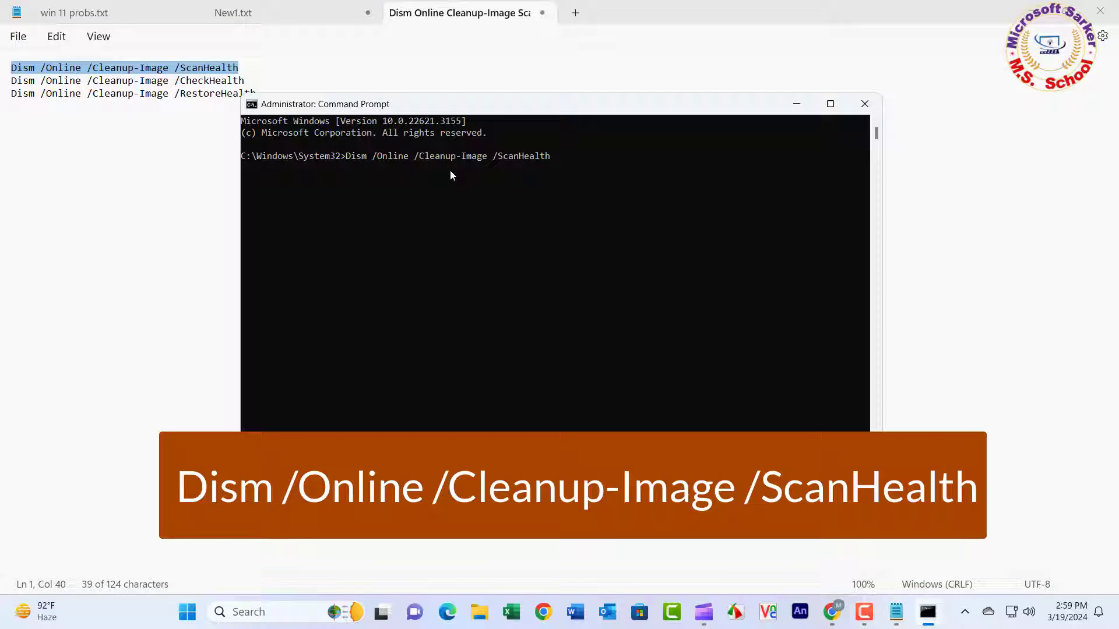
{"action": "key", "text": "Return"}
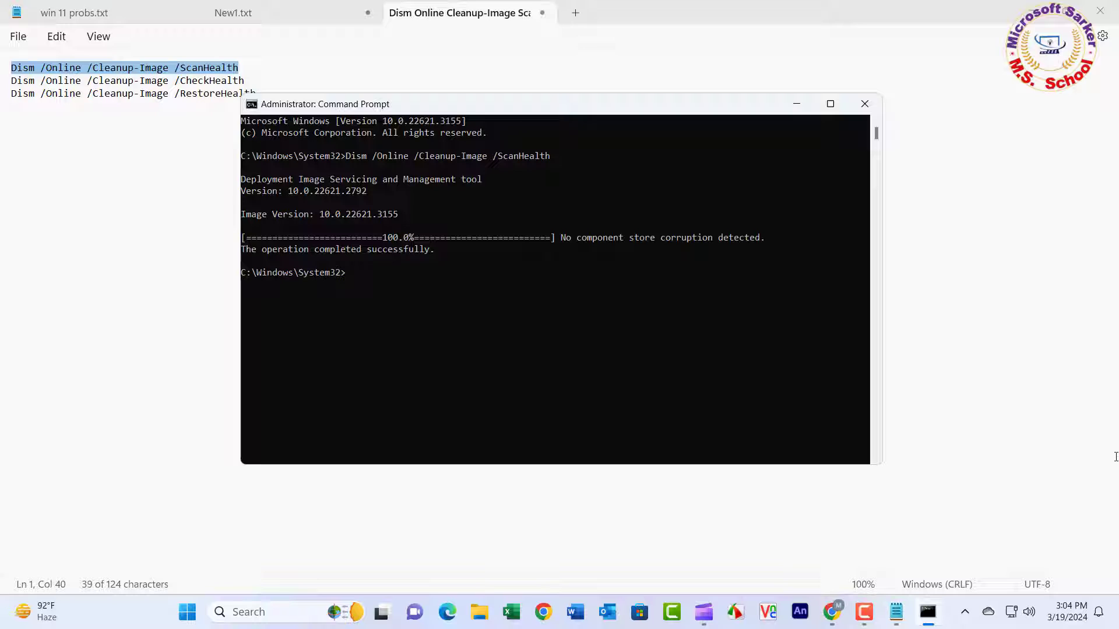
Copy the DISM CheckHealth line from Notepad and paste it into the console to run it
{"action": "triple_click", "coordinate": [13, 82]}
{"action": "right_click", "coordinate": [17, 85]}
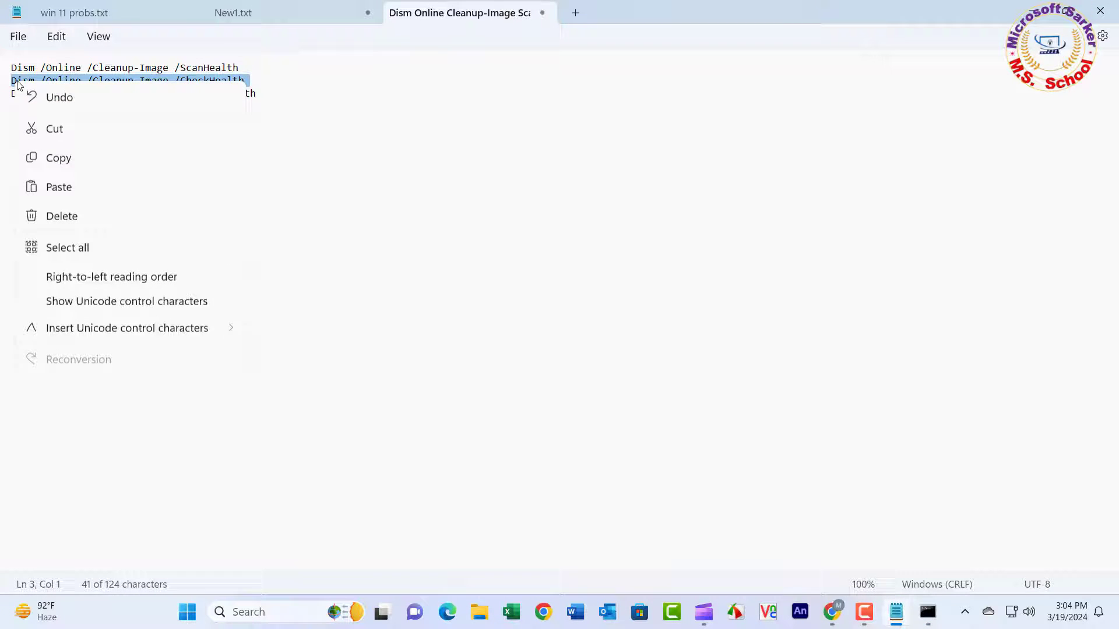
{"action": "left_click", "coordinate": [47, 157]}
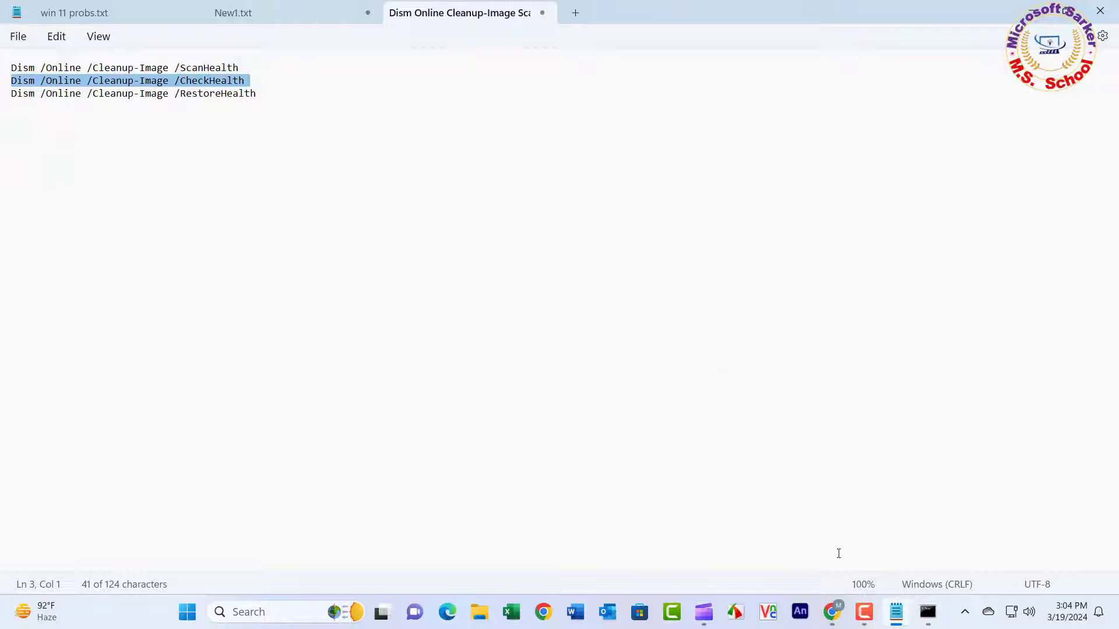
{"action": "left_click", "coordinate": [927, 611]}
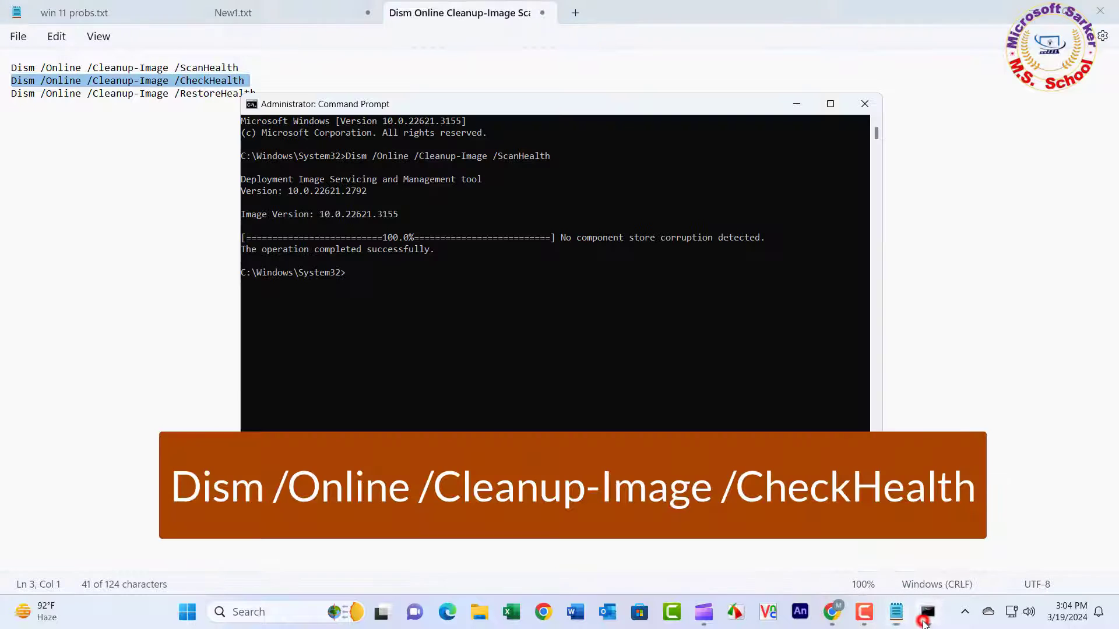
{"action": "right_click", "coordinate": [352, 272]}
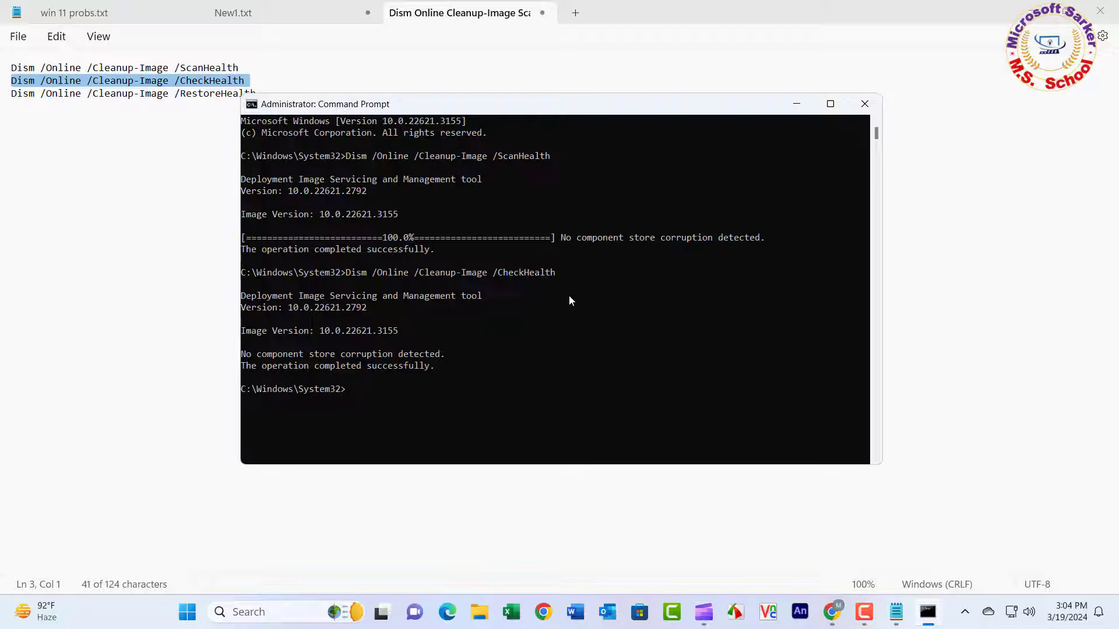
Copy and run the DISM RestoreHealth line, then close the console once it finishes
{"action": "triple_click", "coordinate": [6, 93]}
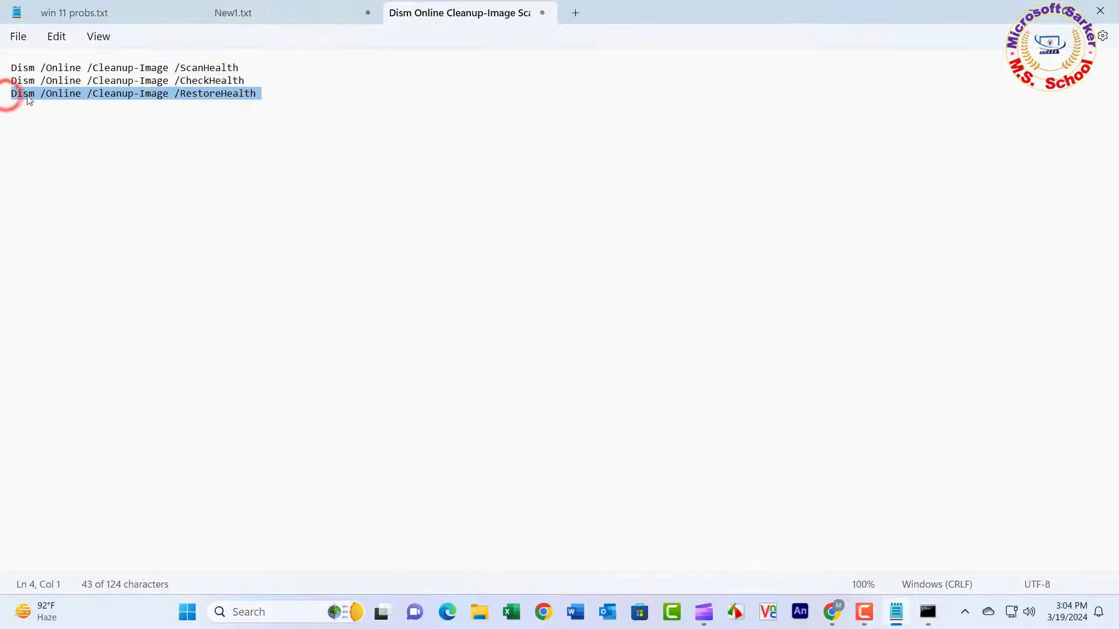
{"action": "right_click", "coordinate": [7, 93]}
{"action": "left_click", "coordinate": [67, 173]}
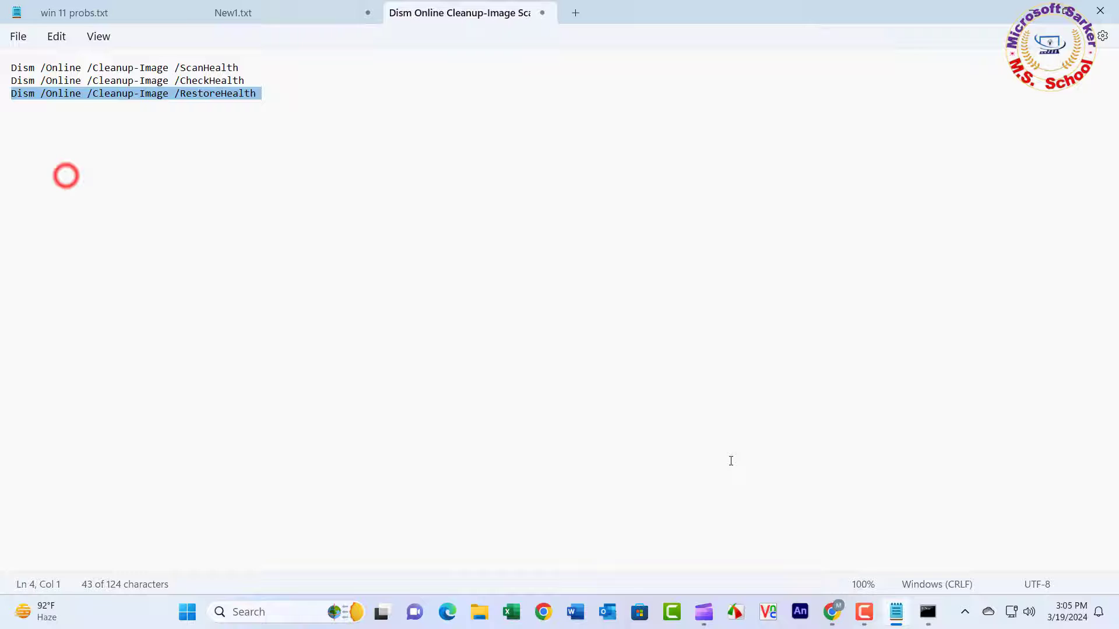
{"action": "left_click", "coordinate": [929, 622]}
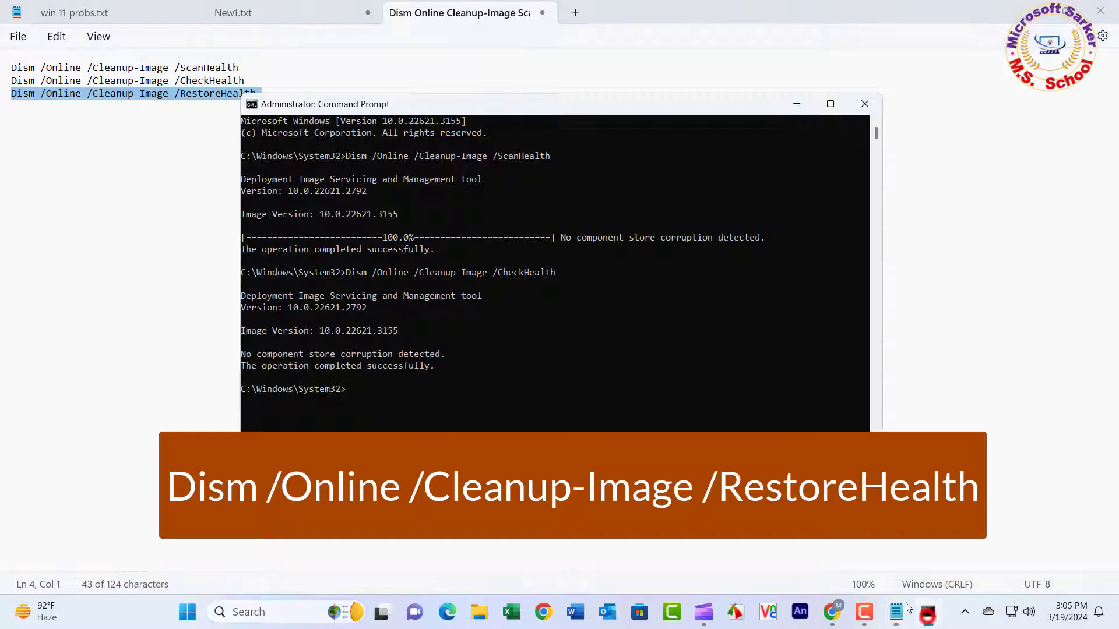
{"action": "right_click", "coordinate": [355, 390]}
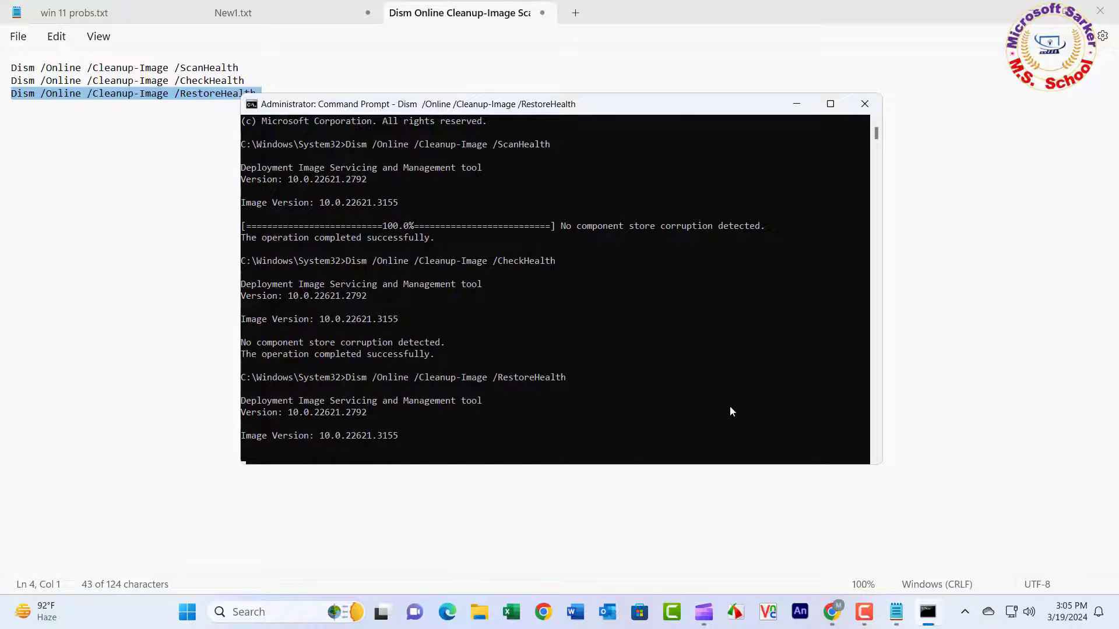
{"action": "scroll", "coordinate": [740, 387], "scroll_direction": "down", "scroll_amount": 2}
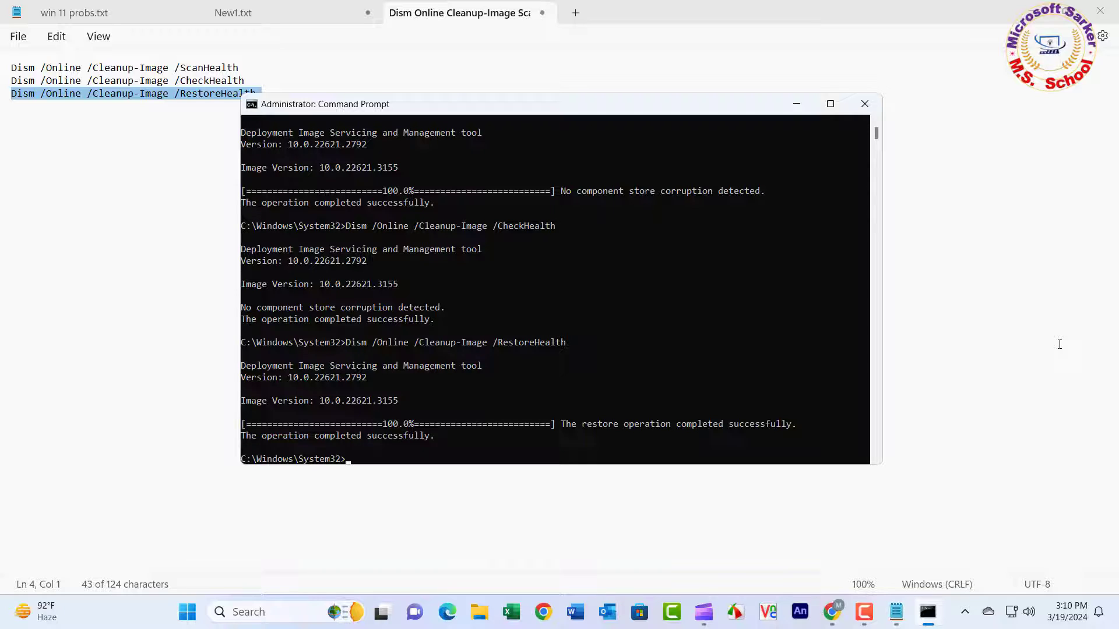
{"action": "left_click", "coordinate": [864, 104]}
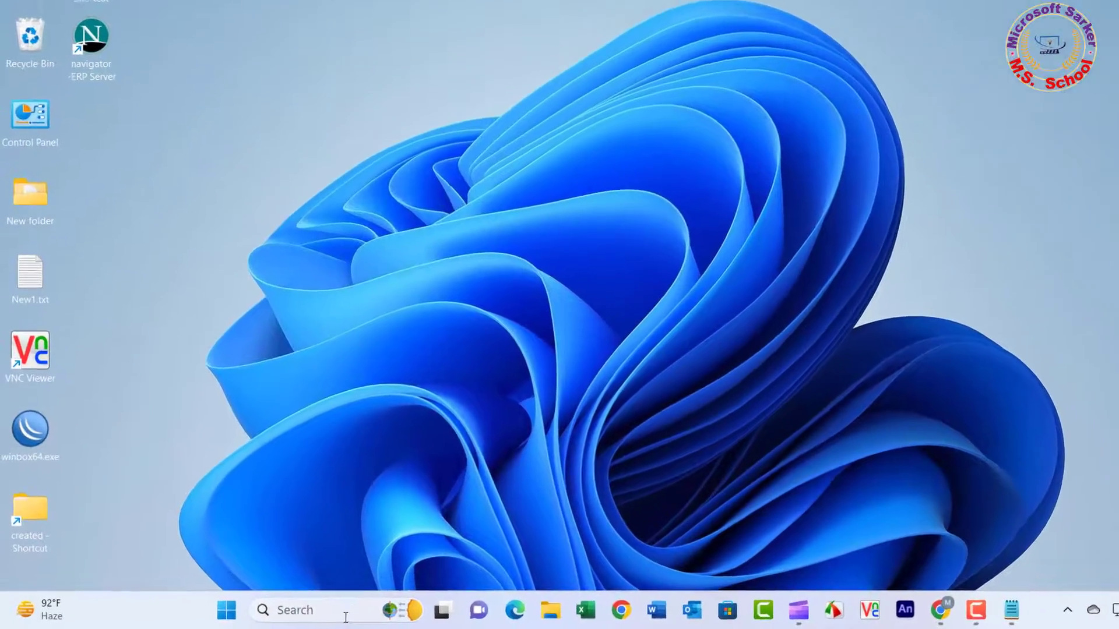
Search 'rest' and open 'Create a restore point' to reach the System Protection tab
{"action": "left_click", "coordinate": [346, 615]}
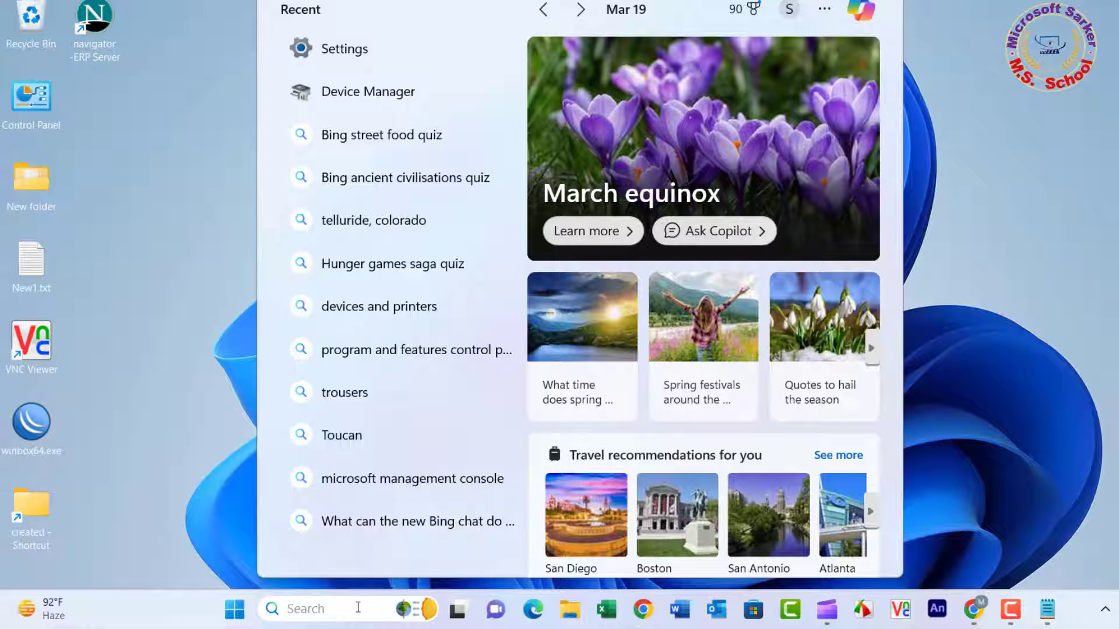
{"action": "type", "text": "res"}
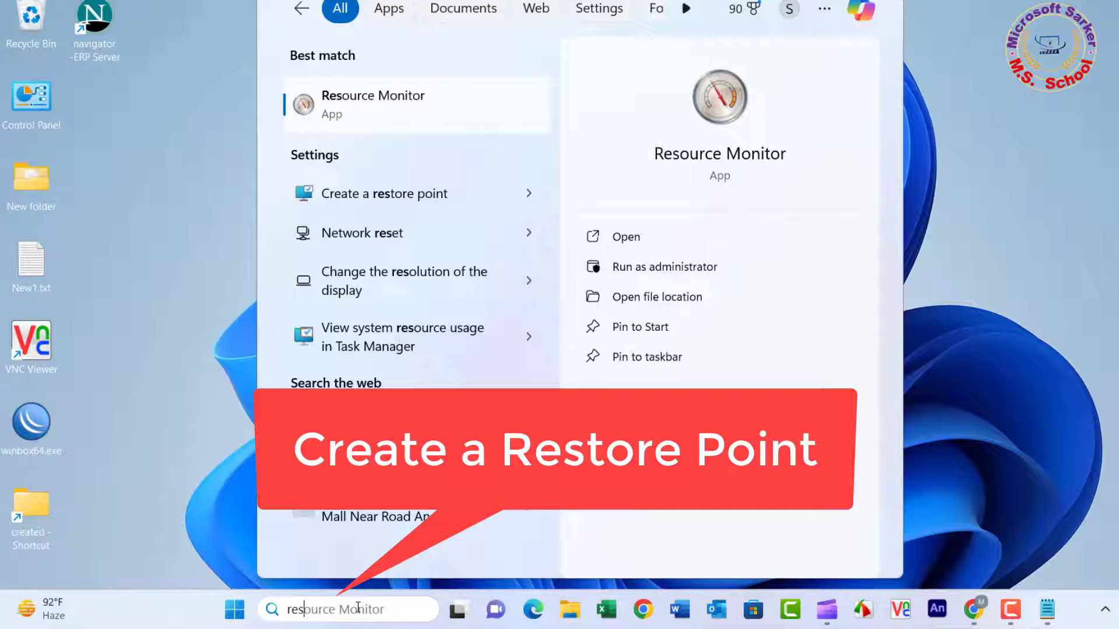
{"action": "type", "text": "t"}
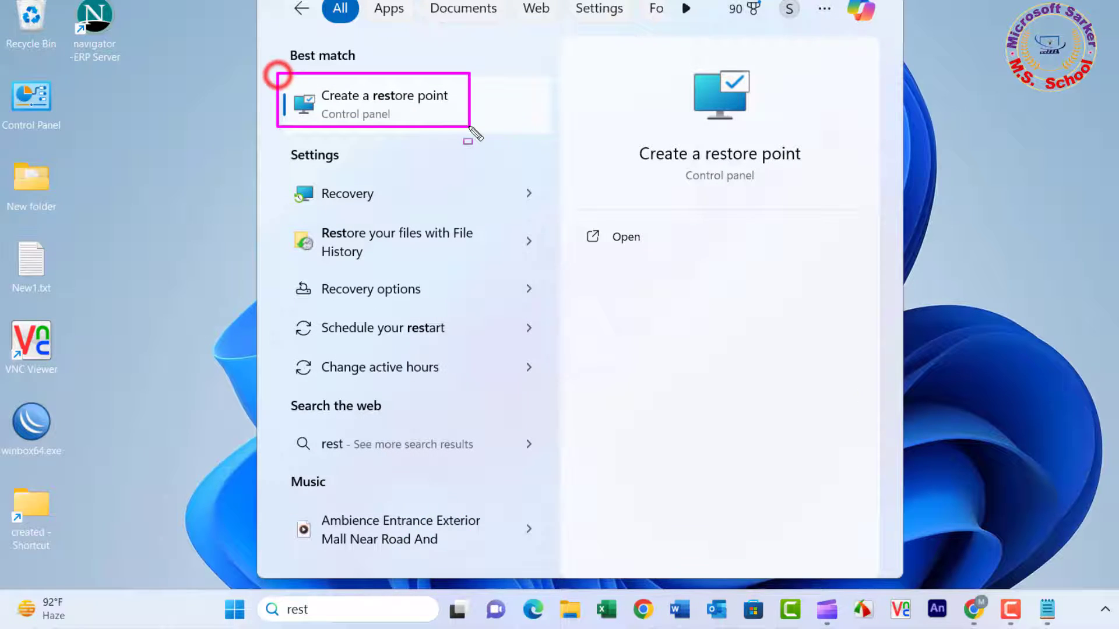
{"action": "left_click", "coordinate": [368, 99]}
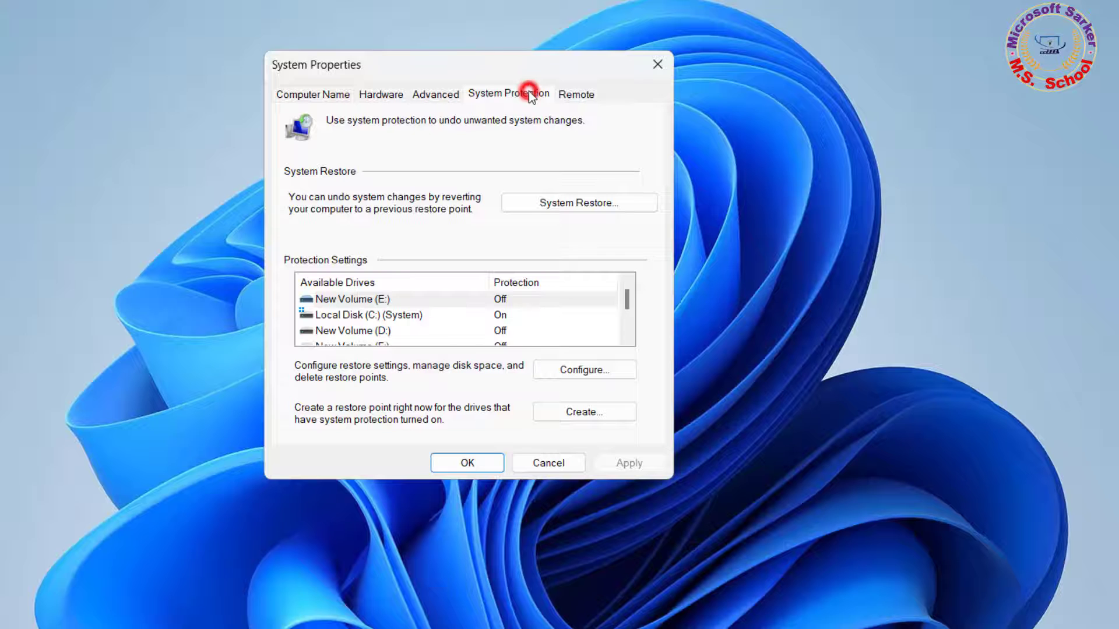
Launch the System Restore wizard and advance past its intro page to the restore point list
{"action": "left_click_drag", "start_coordinate": [489, 178], "coordinate": [676, 221]}
{"action": "left_click", "coordinate": [584, 206]}
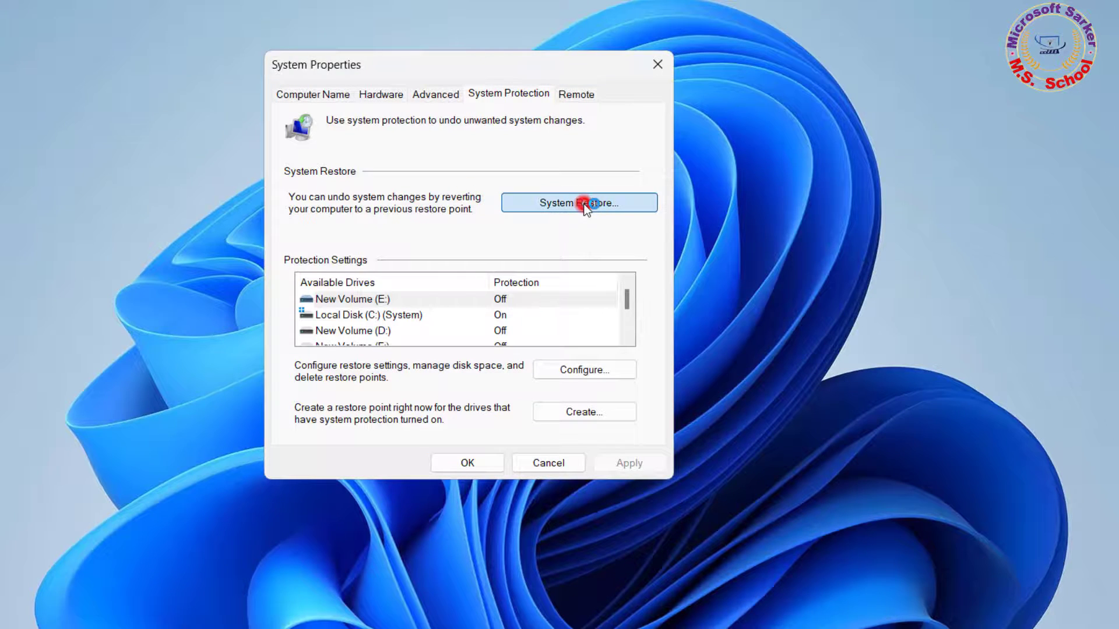
{"action": "left_click", "coordinate": [564, 127]}
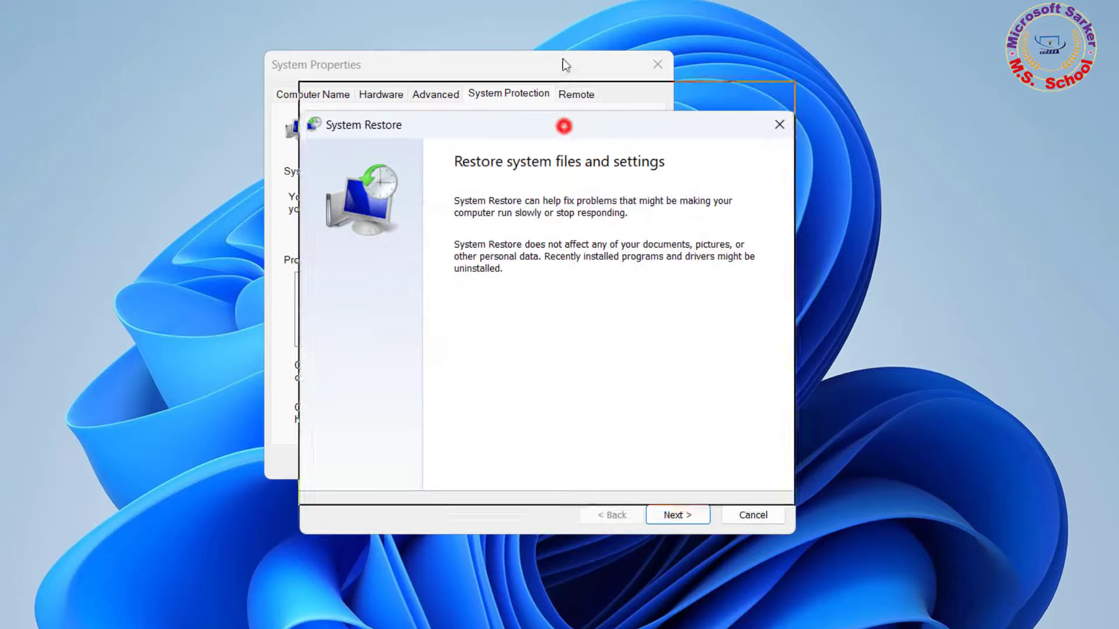
{"action": "left_click_drag", "start_coordinate": [622, 375], "coordinate": [722, 451]}
{"action": "left_click", "coordinate": [676, 418]}
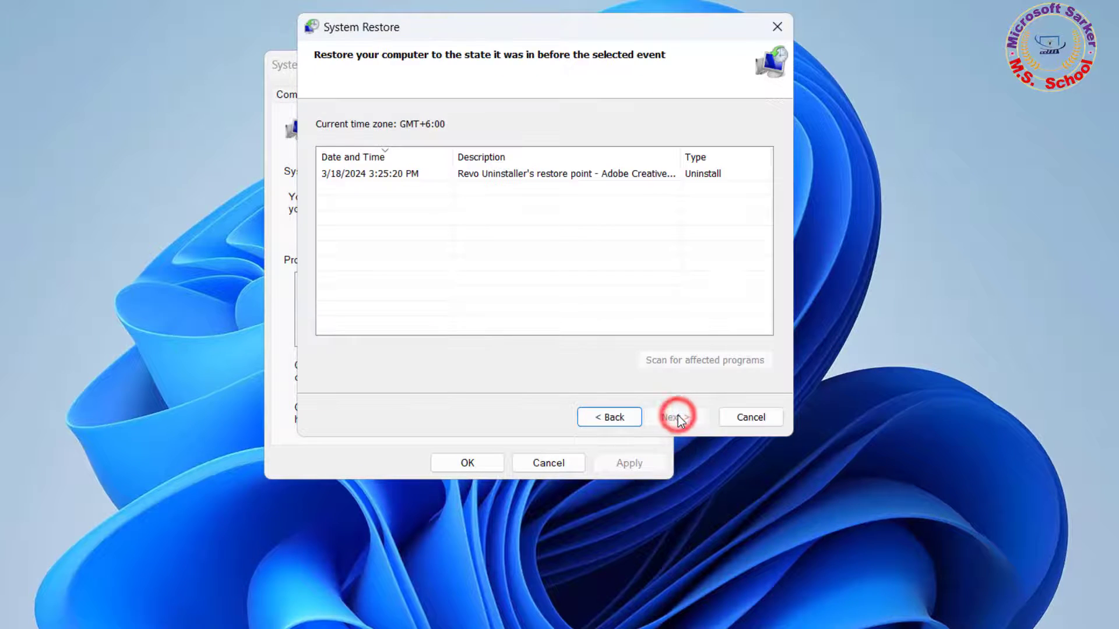
Select the 3/18/2024 3:25:20 PM restore point and continue to the confirmation page
{"action": "mouse_move", "coordinate": [294, 142]}
{"action": "left_mouse_down"}
{"action": "mouse_move", "coordinate": [645, 192]}
{"action": "mouse_move", "coordinate": [770, 190]}
{"action": "left_mouse_up"}
{"action": "key", "text": "Escape"}
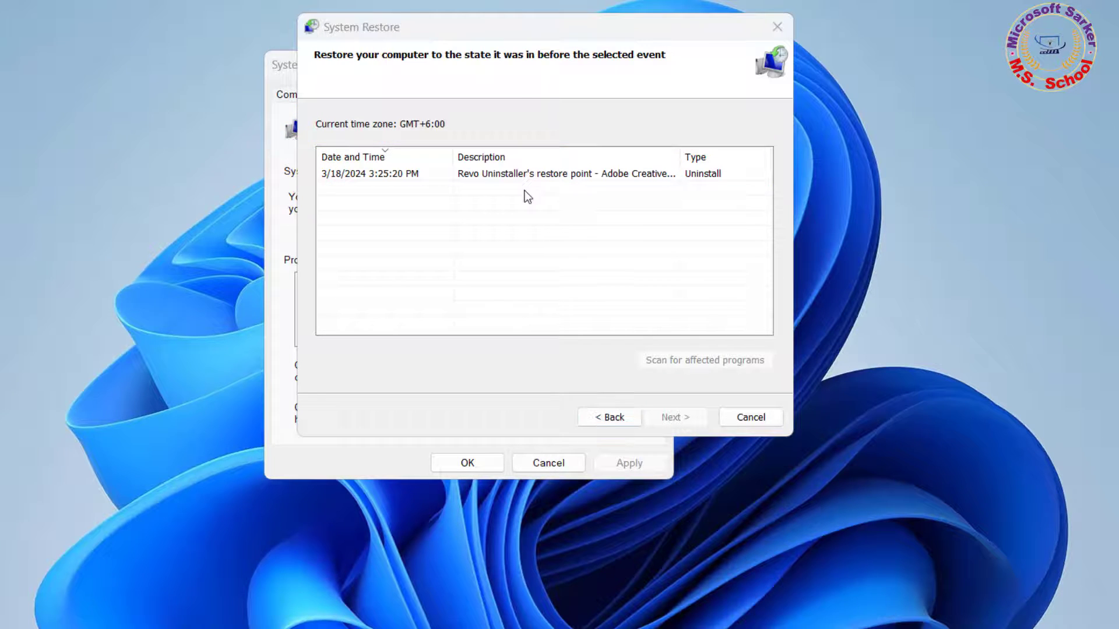
{"action": "left_click", "coordinate": [526, 174]}
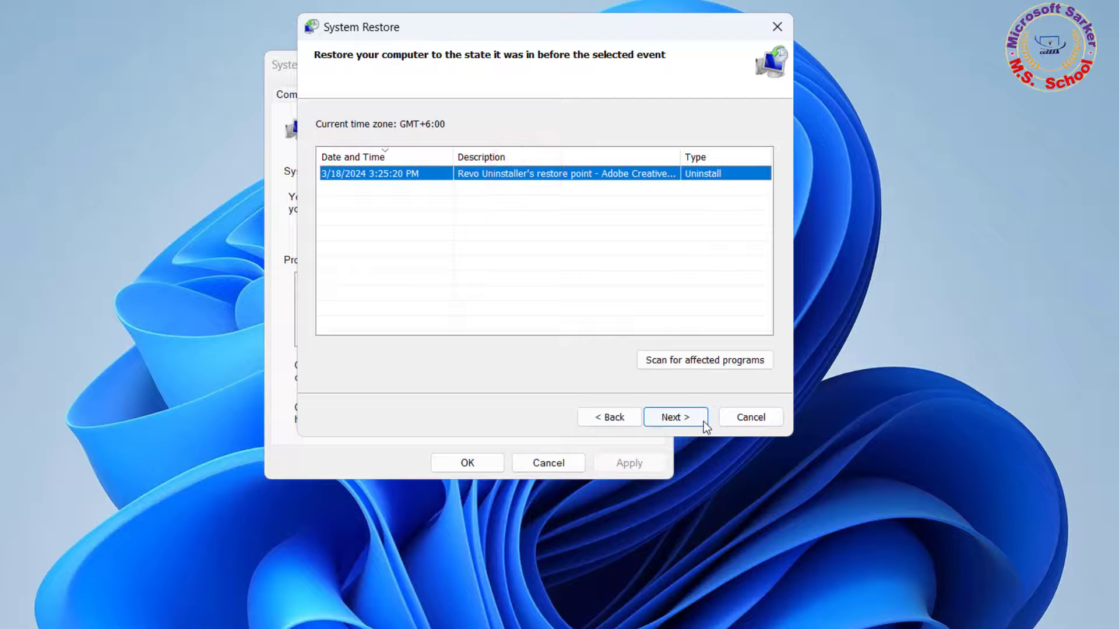
{"action": "left_click", "coordinate": [680, 418]}
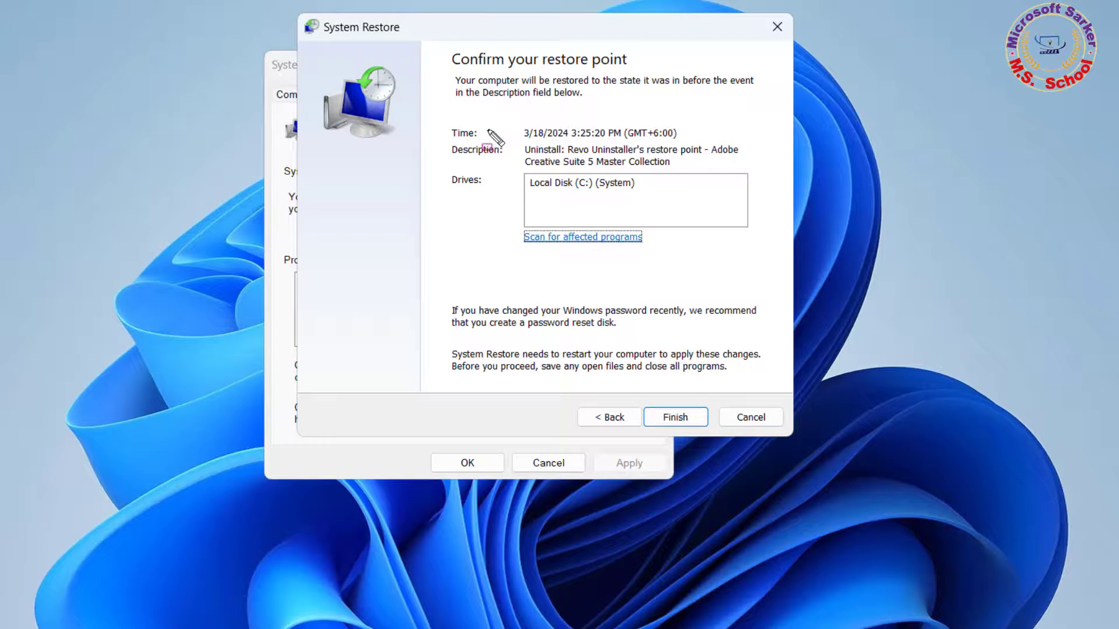
{"action": "mouse_move", "coordinate": [505, 115]}
{"action": "left_mouse_down"}
{"action": "mouse_move", "coordinate": [719, 185]}
{"action": "mouse_move", "coordinate": [751, 178]}
{"action": "left_mouse_up"}
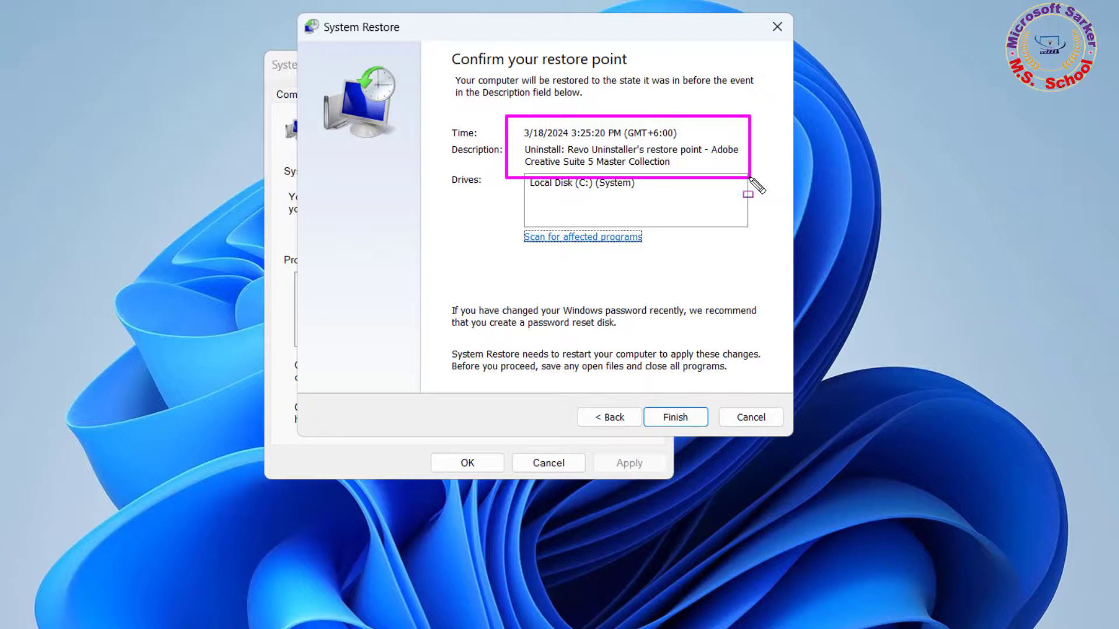
{"action": "key", "text": "Escape"}
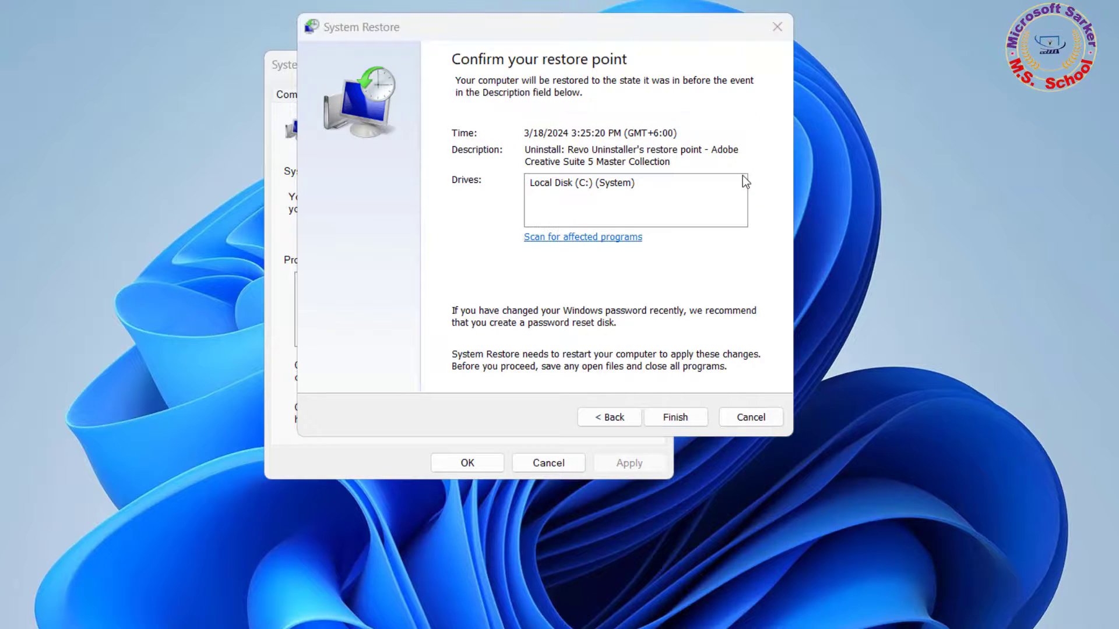